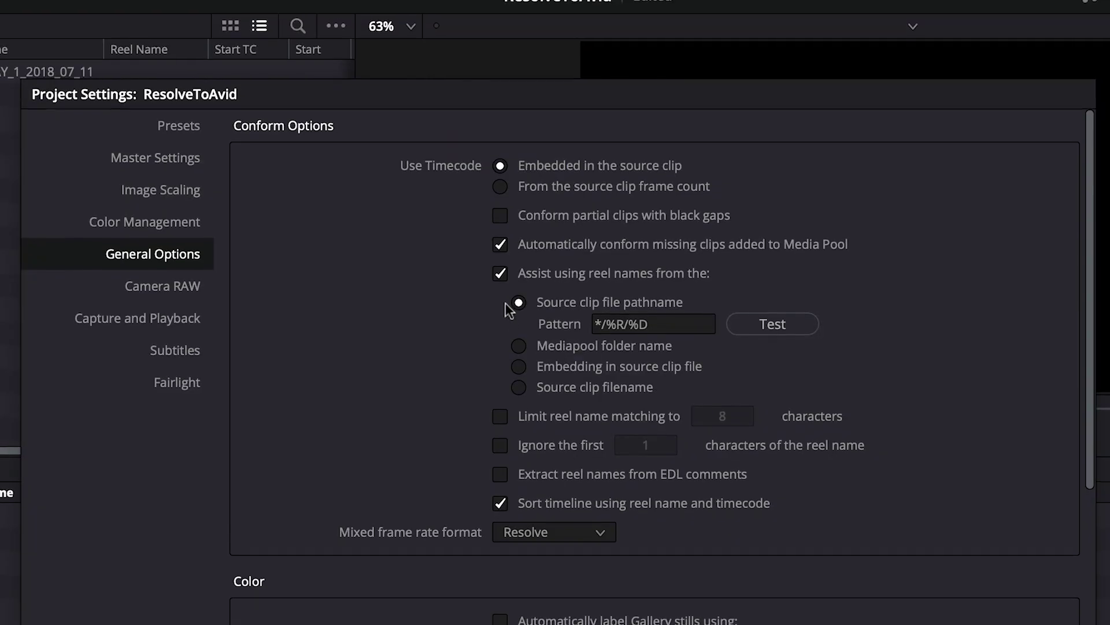
Preview reel names from the source clip filename and MXF OP-Atom render format, then load clip C0088
left_click(518, 387)
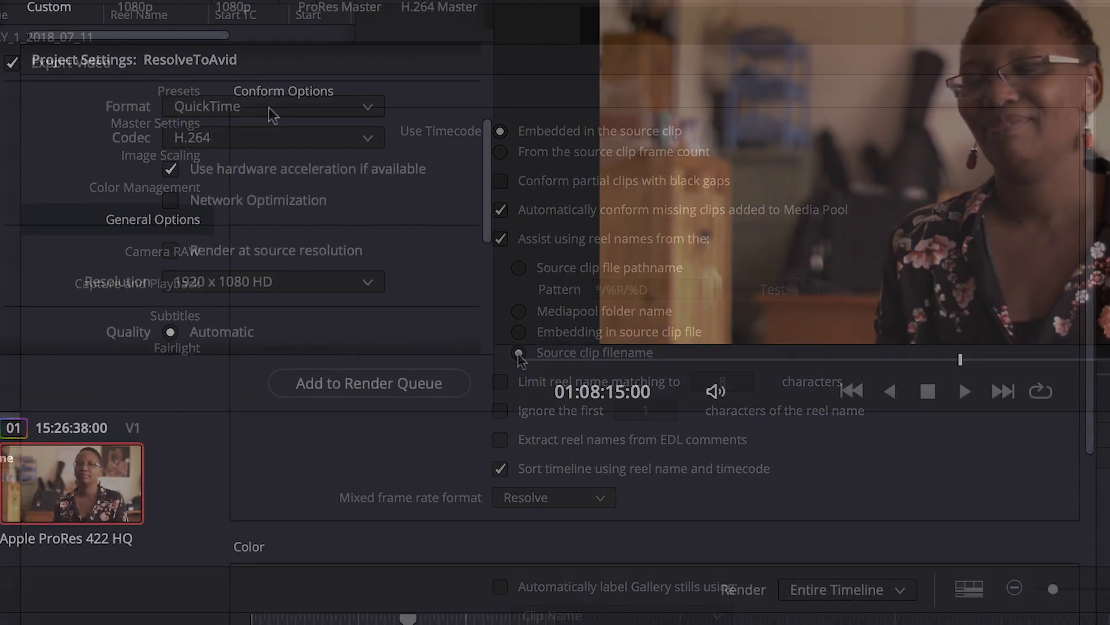
left_click(280, 114)
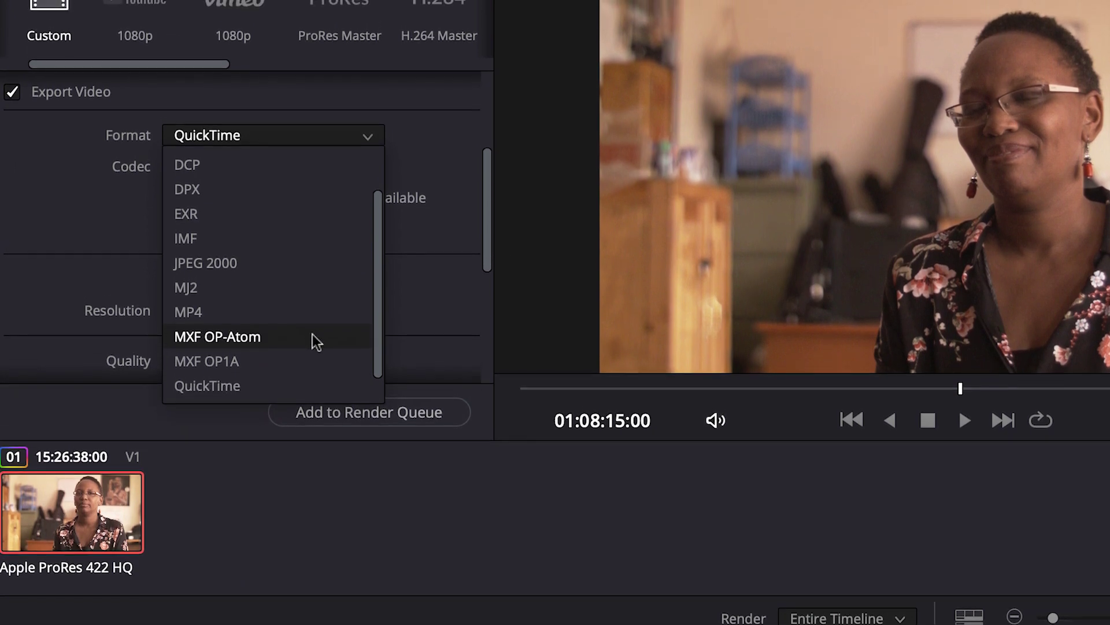
left_click(312, 338)
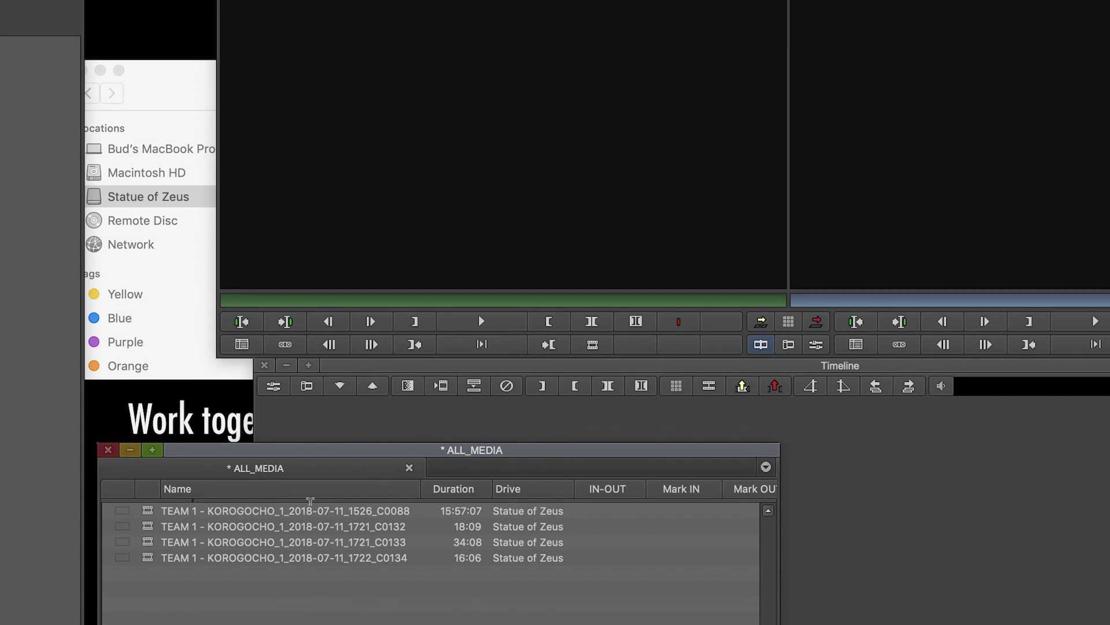
double_click(147, 511)
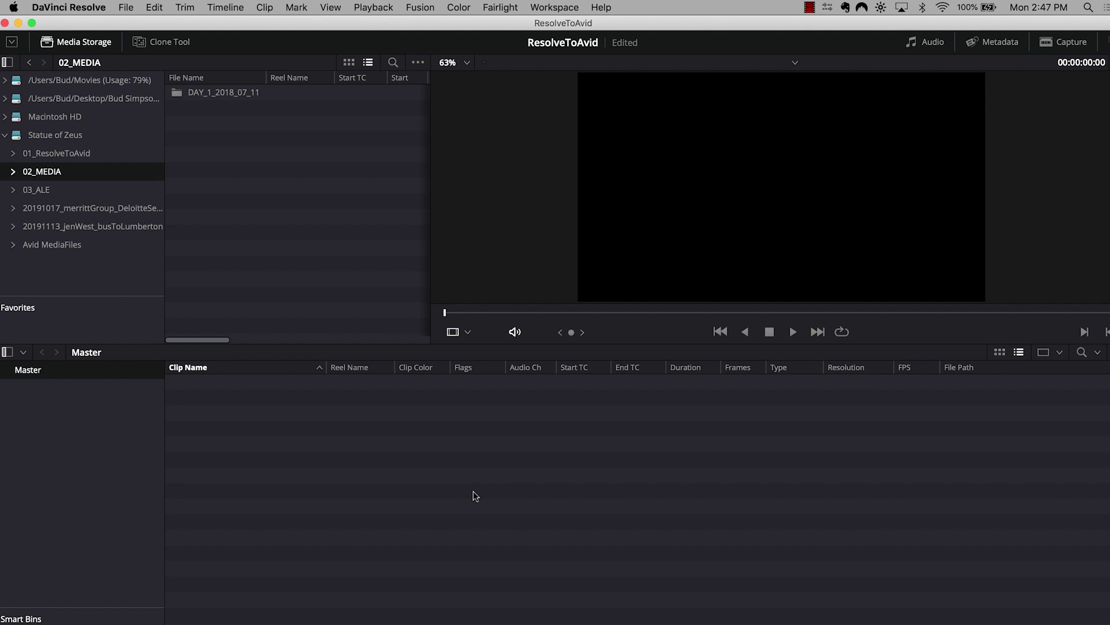
In General Options, enable Assist using reel names from the source clip filename and save
key("shift+9")
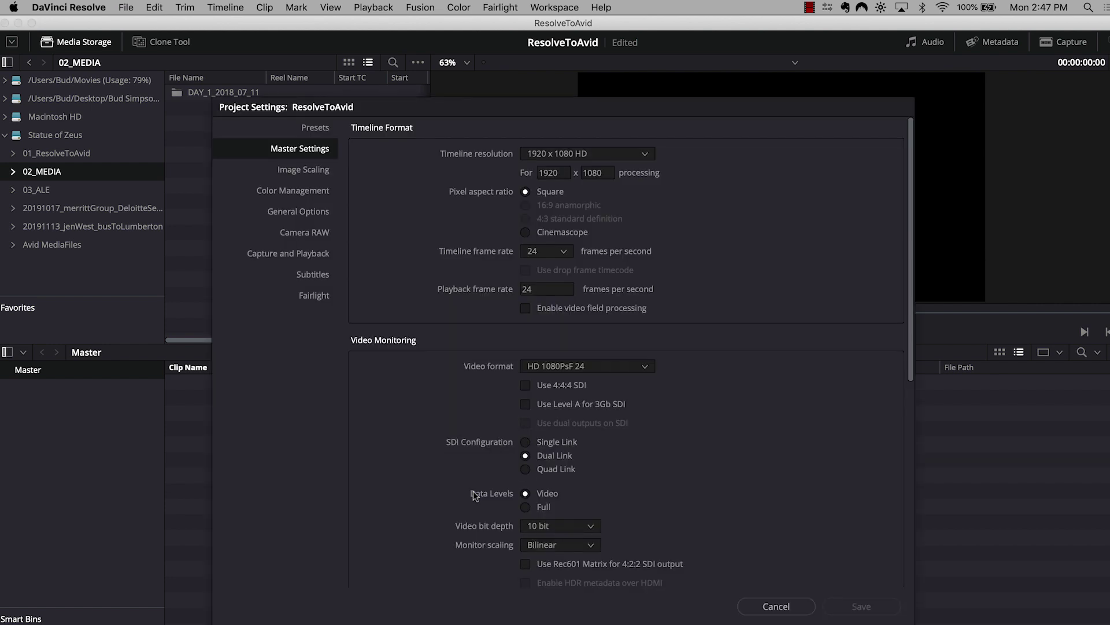
left_click(314, 213)
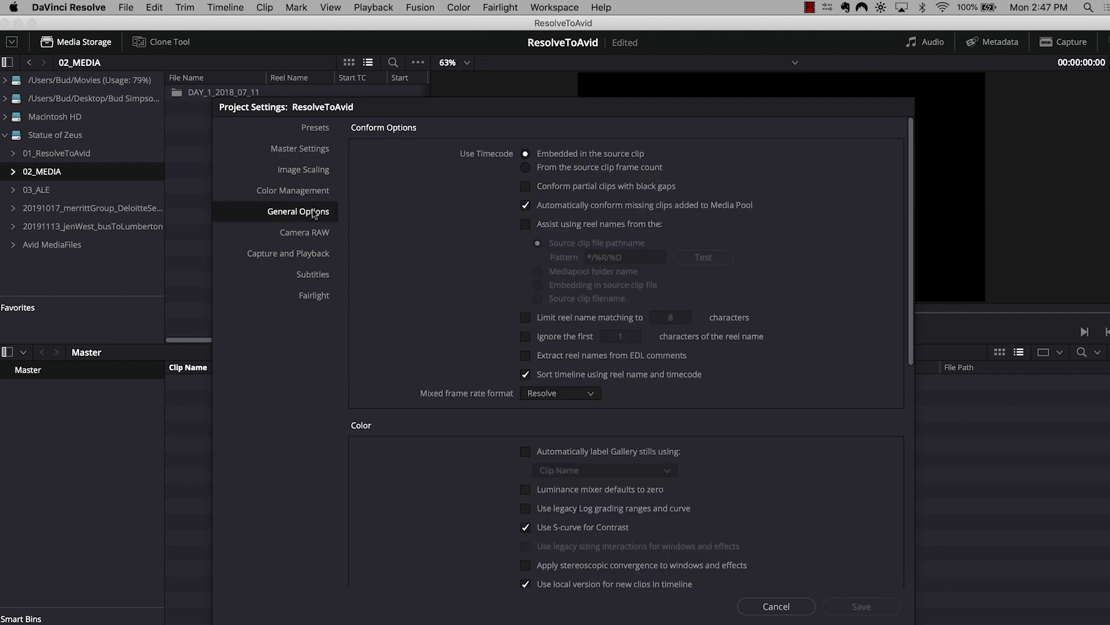
left_click(526, 225)
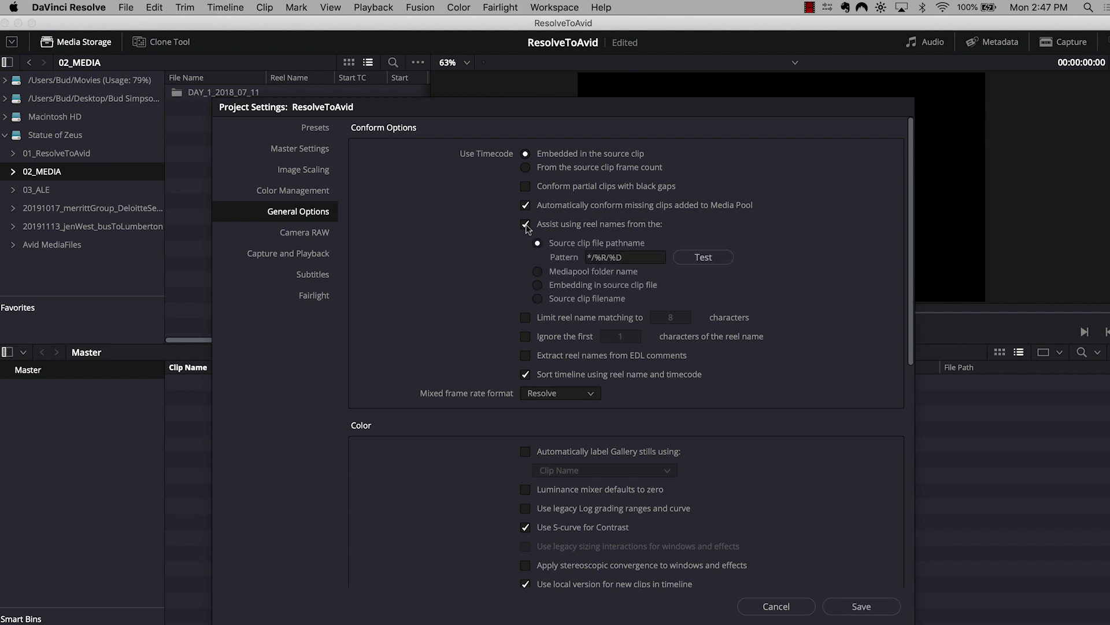
left_click(537, 298)
left_click(868, 607)
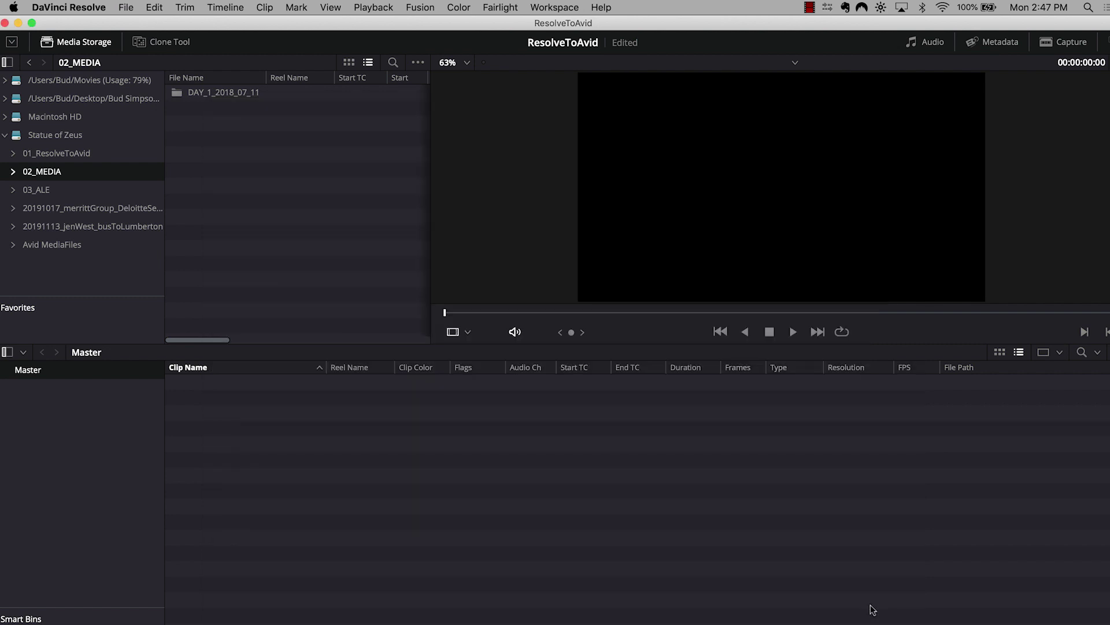
Add DAY_1_2018_07_11 and its subfolders to the Media Pool as bins and view its contents
left_click(177, 96)
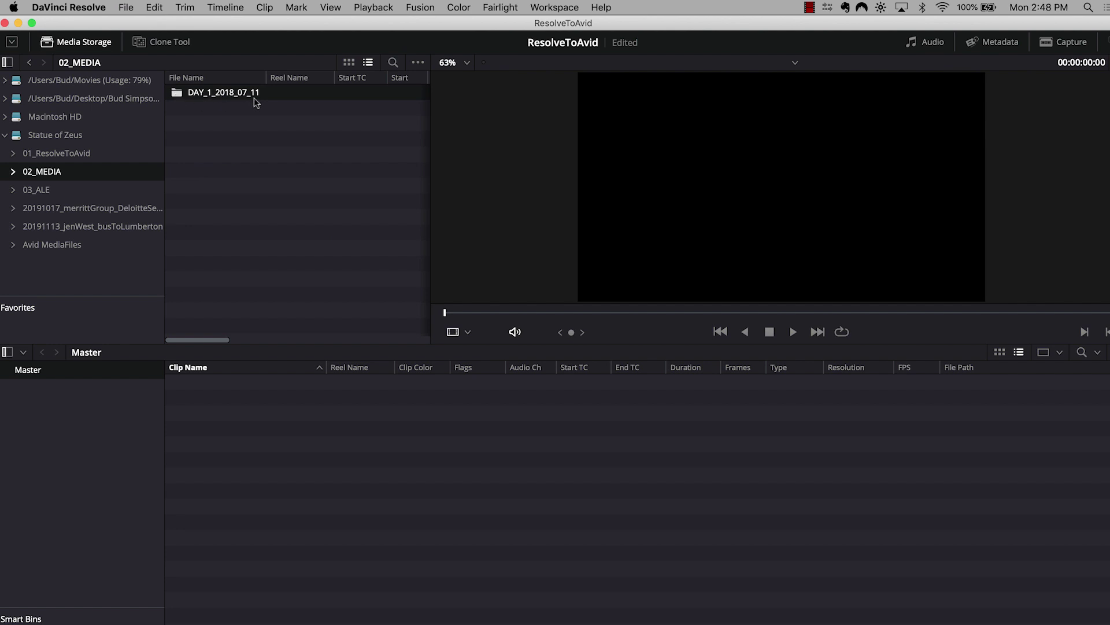
right_click(175, 96)
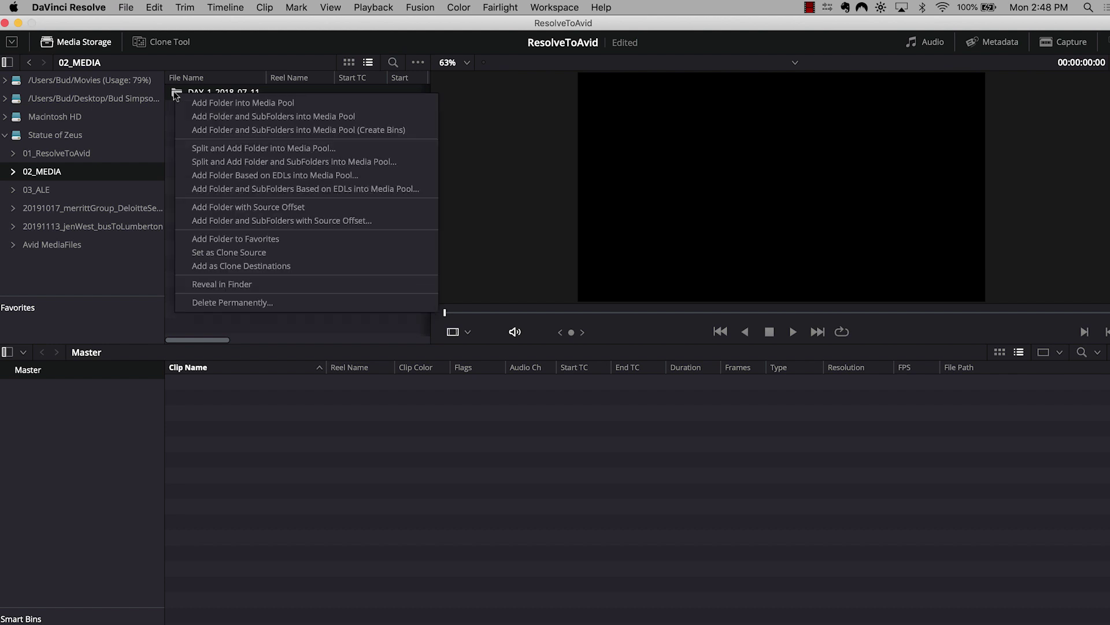
left_click(186, 132)
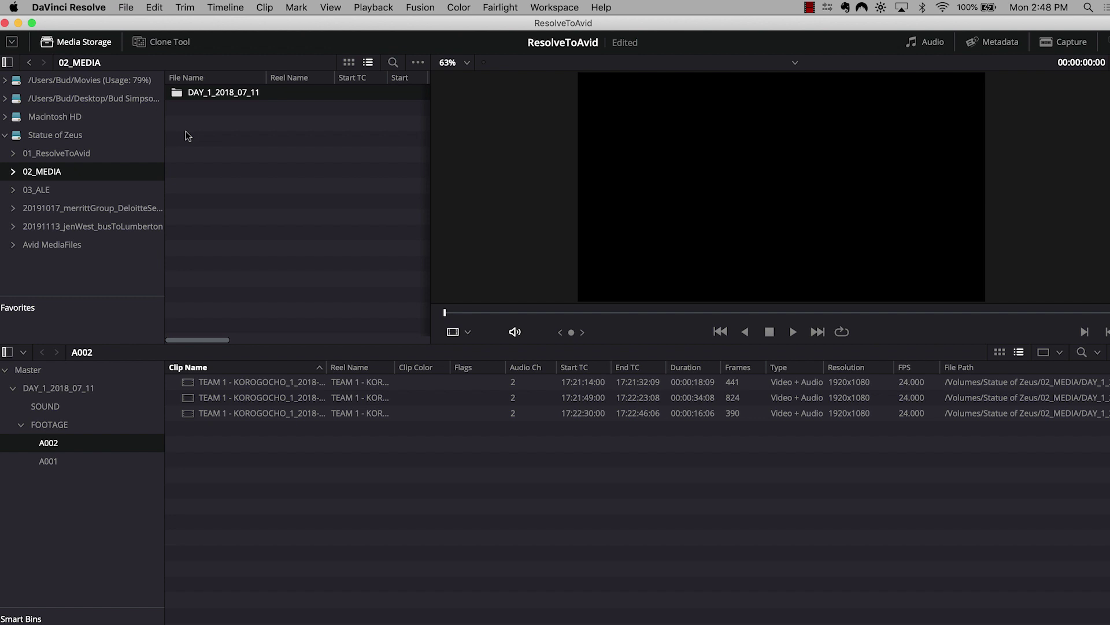
left_click(69, 390)
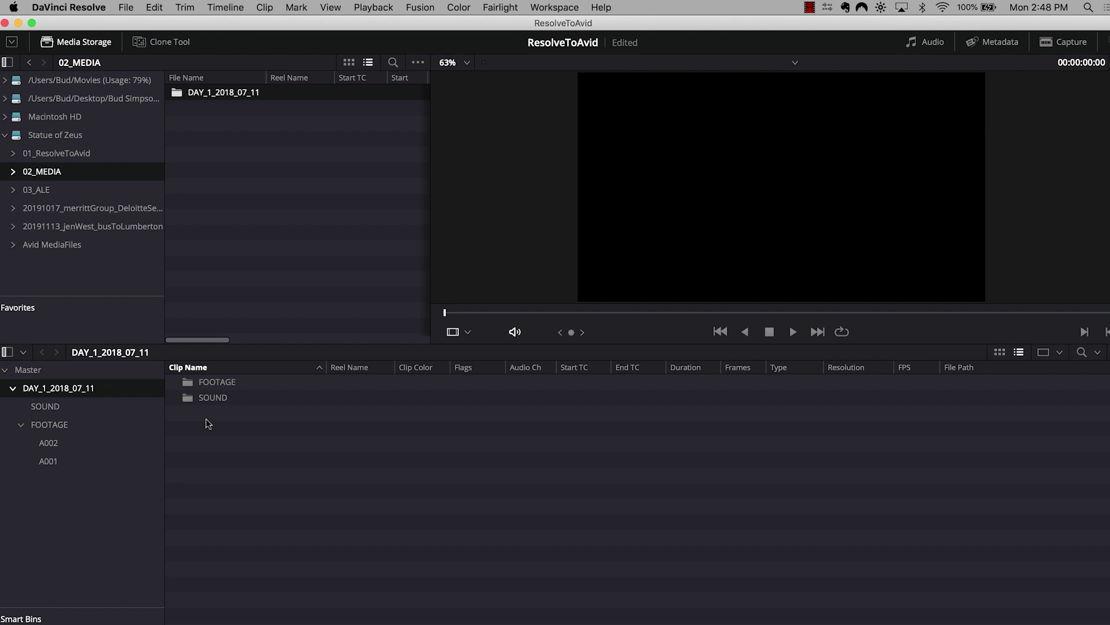
Auto-sync audio based on waveform for the clips in the FOOTAGE and SOUND bins
left_click_drag(205, 419, 179, 379)
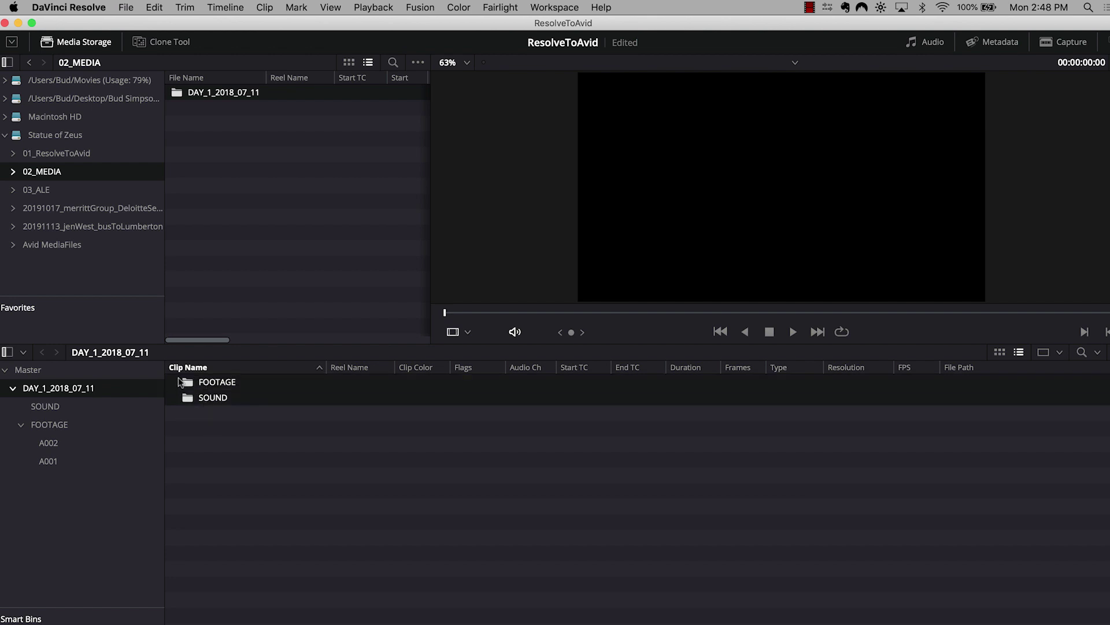
right_click(190, 384)
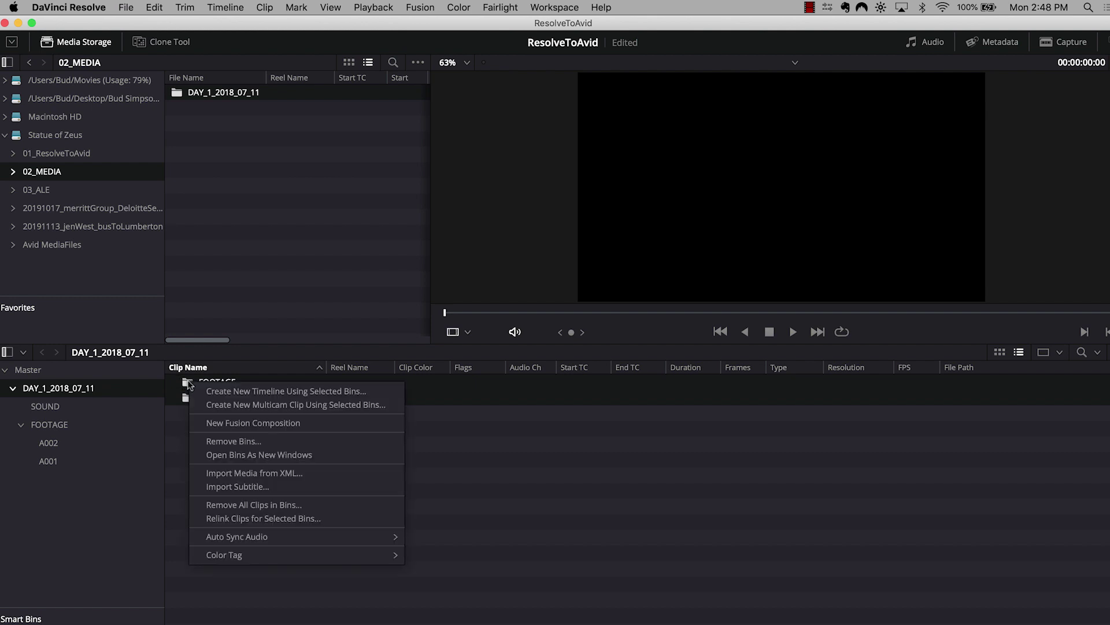
mouse_move(292, 538)
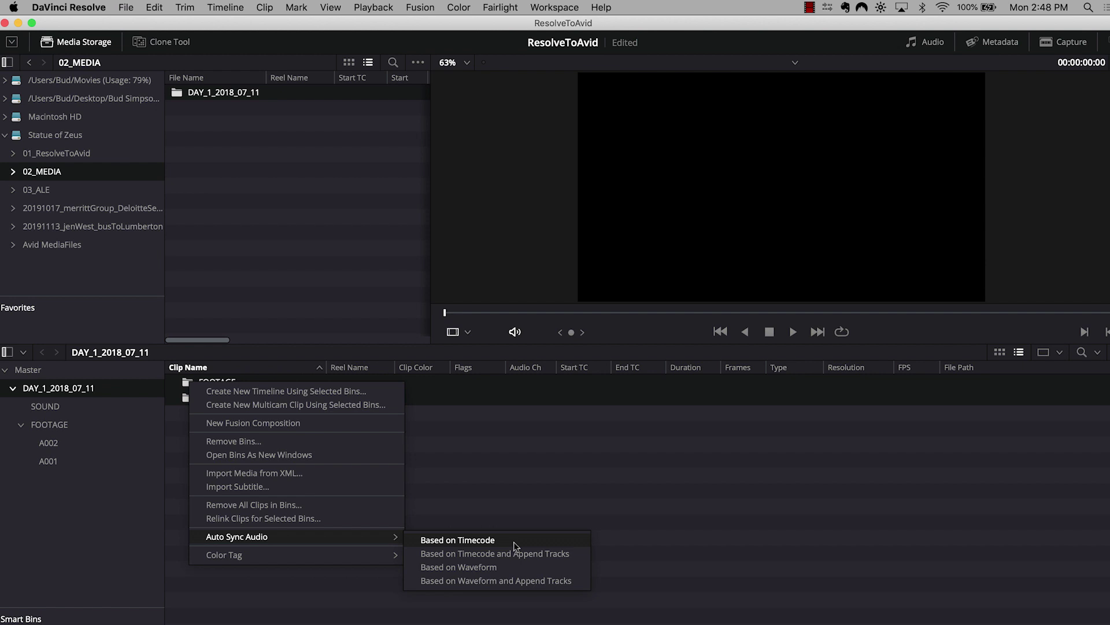
left_click(521, 571)
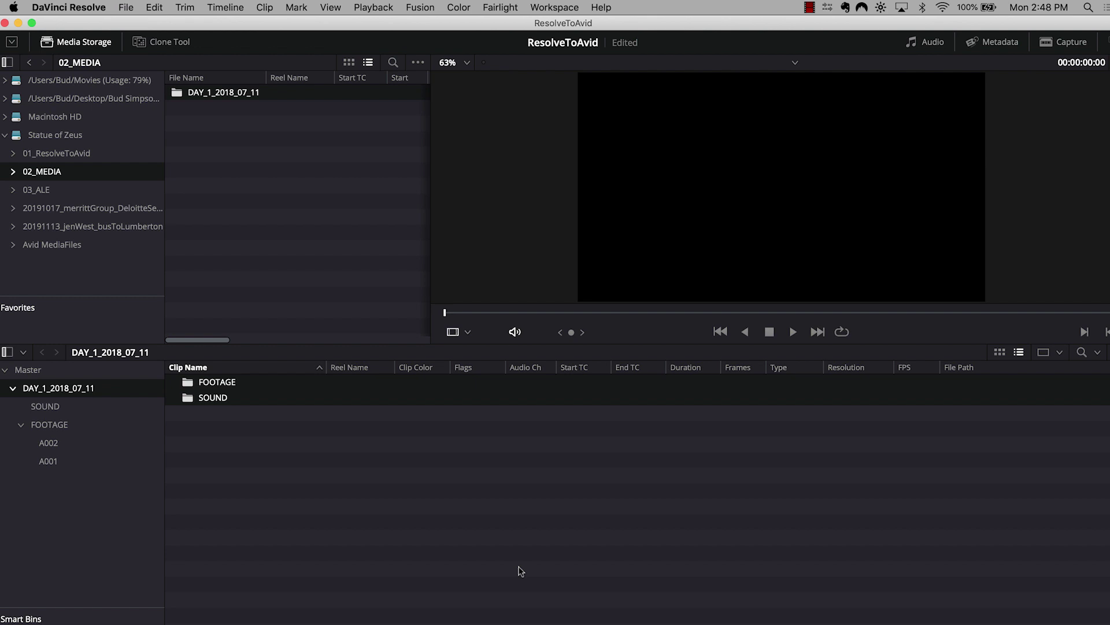
left_click(331, 500)
Stop playback and show the A001 bin with its single KOROGOCHO interview clip
left_click(192, 385)
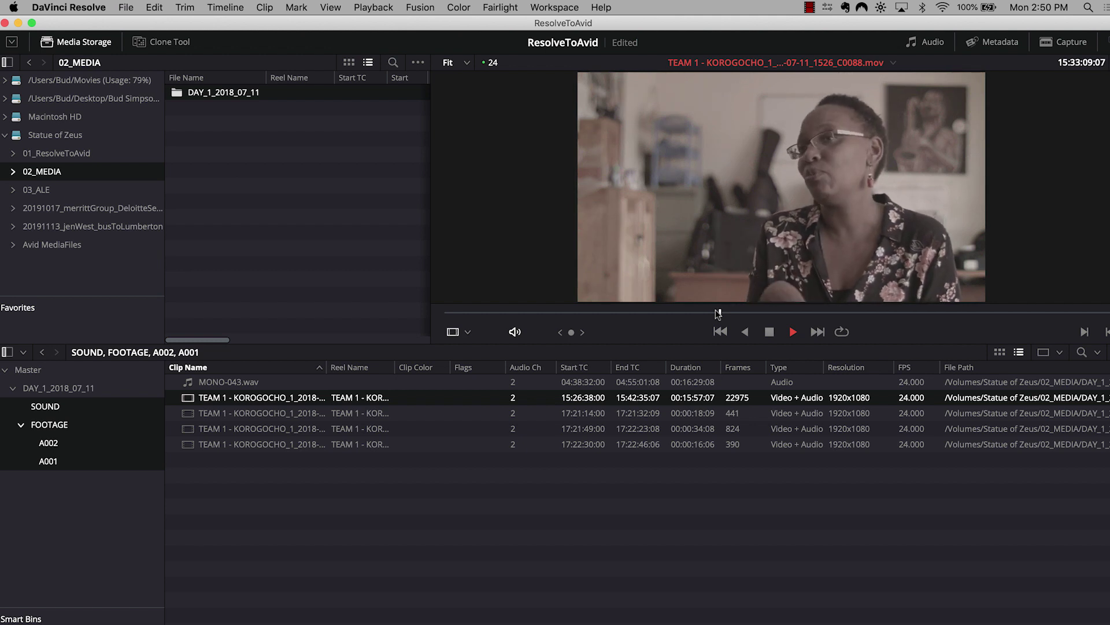
key("space")
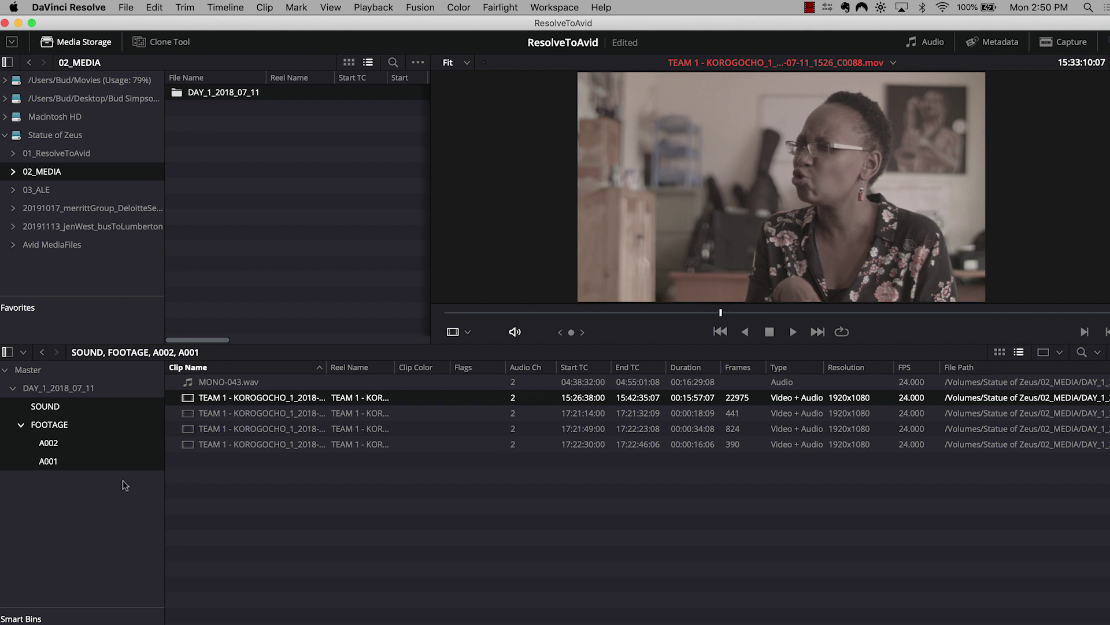
left_click(78, 461)
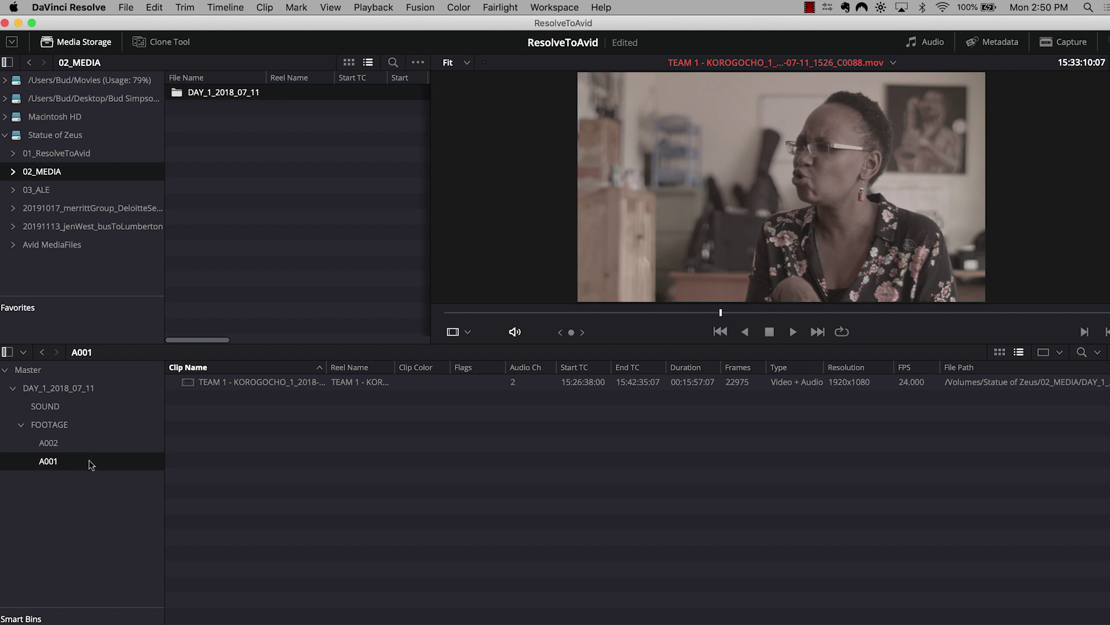
right_click(191, 387)
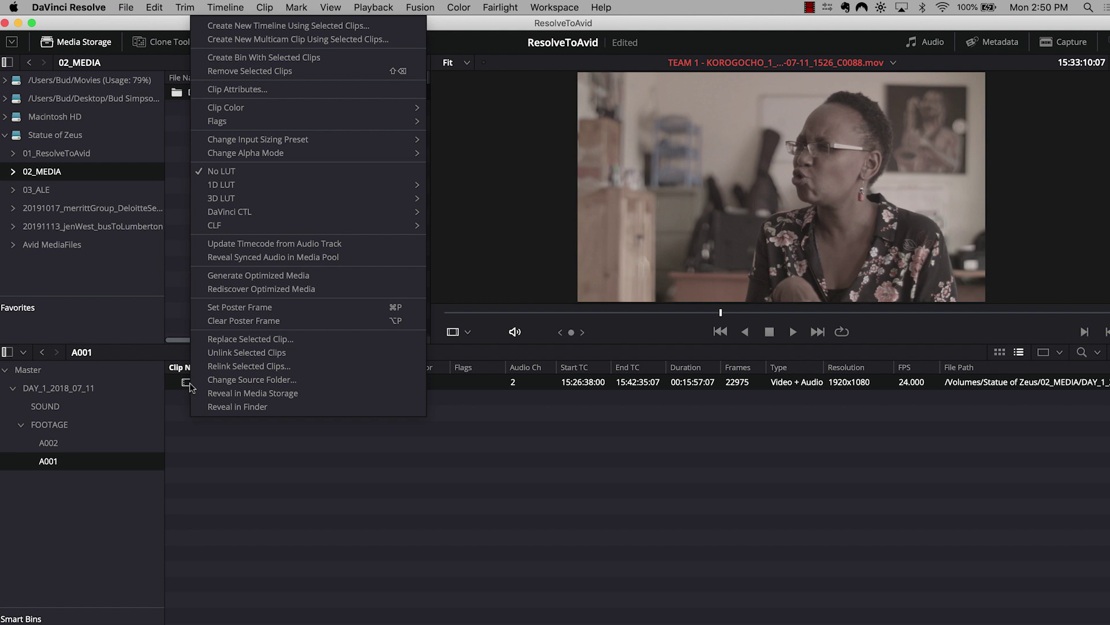
Create timeline DAY_1_2018_07_11_A001 with 2 audio tracks from the selected KOROGOCHO clip
left_click(322, 26)
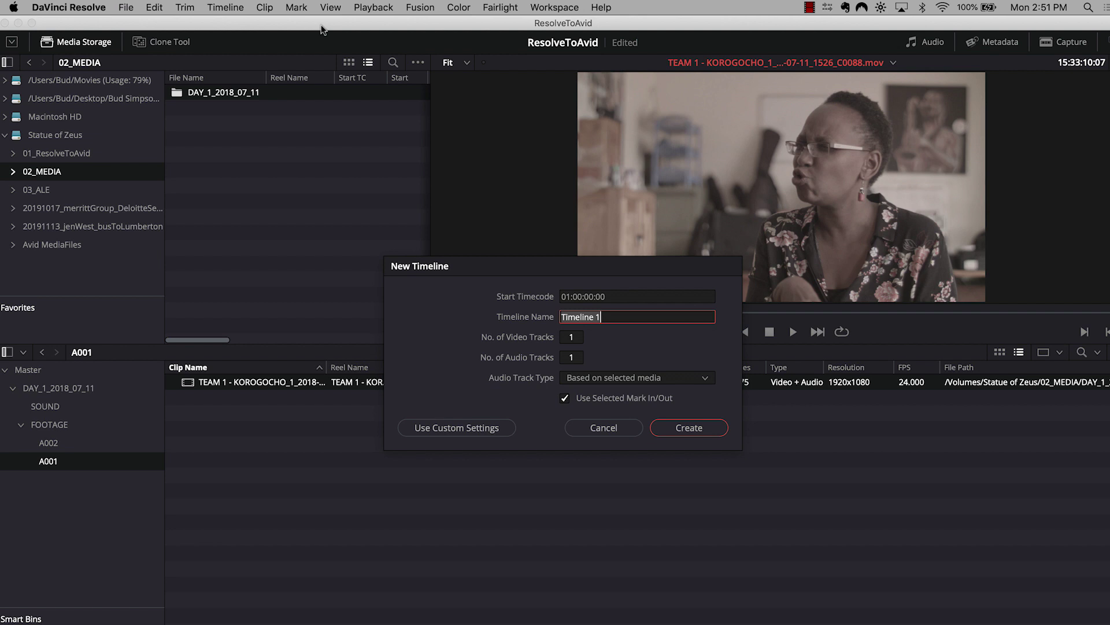
type("DAY_1_2018_07_11_A")
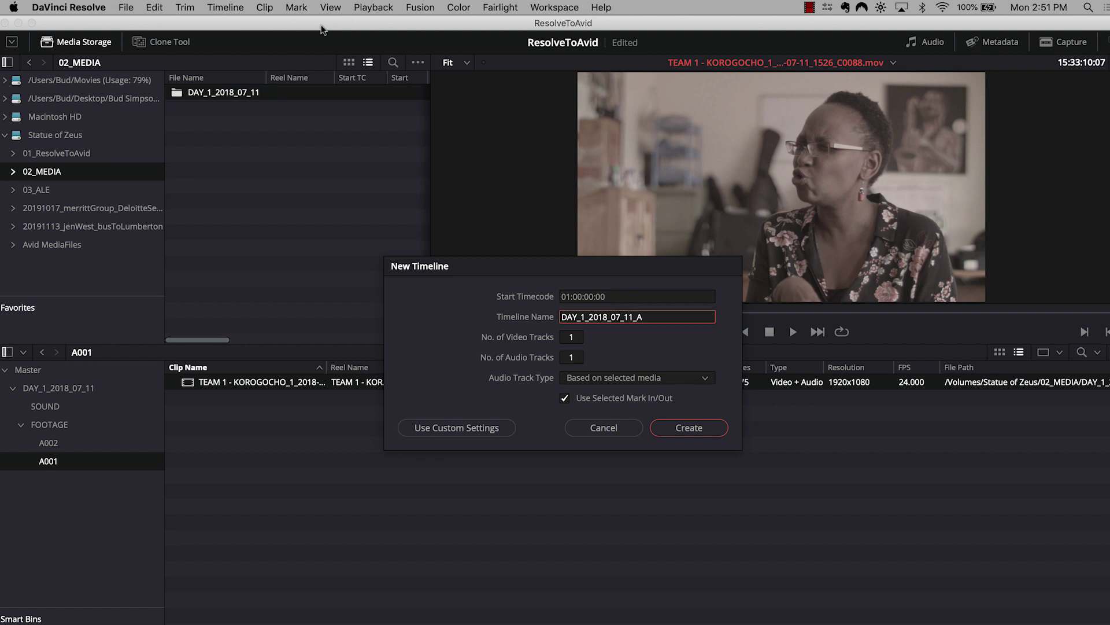
type("001")
left_click_drag(505, 260, 695, 152)
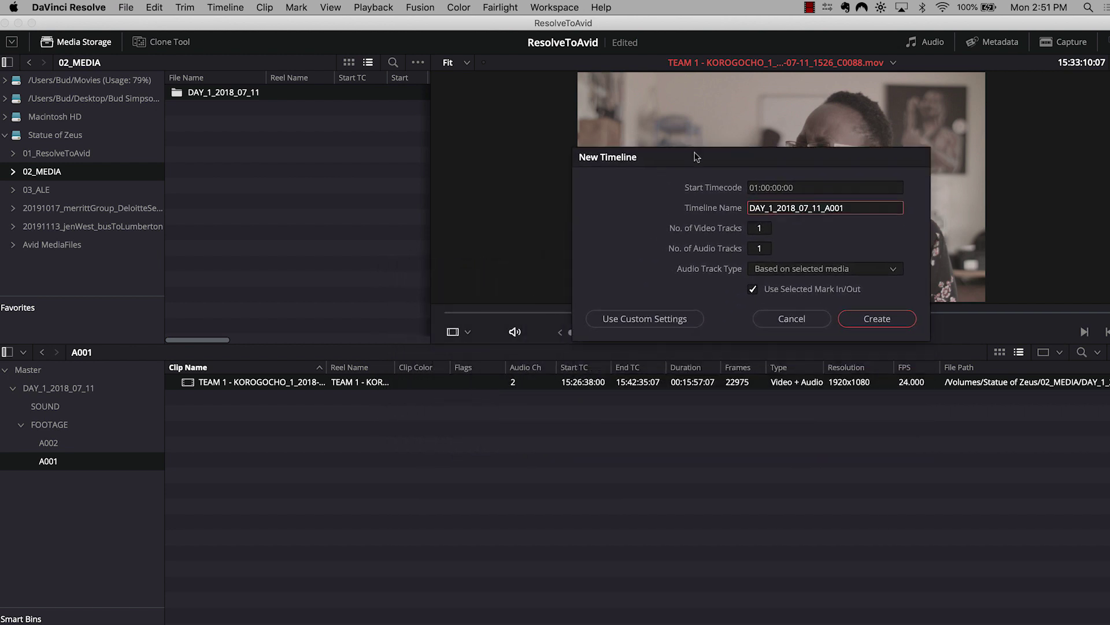
left_click(751, 249)
key("BackSpace")
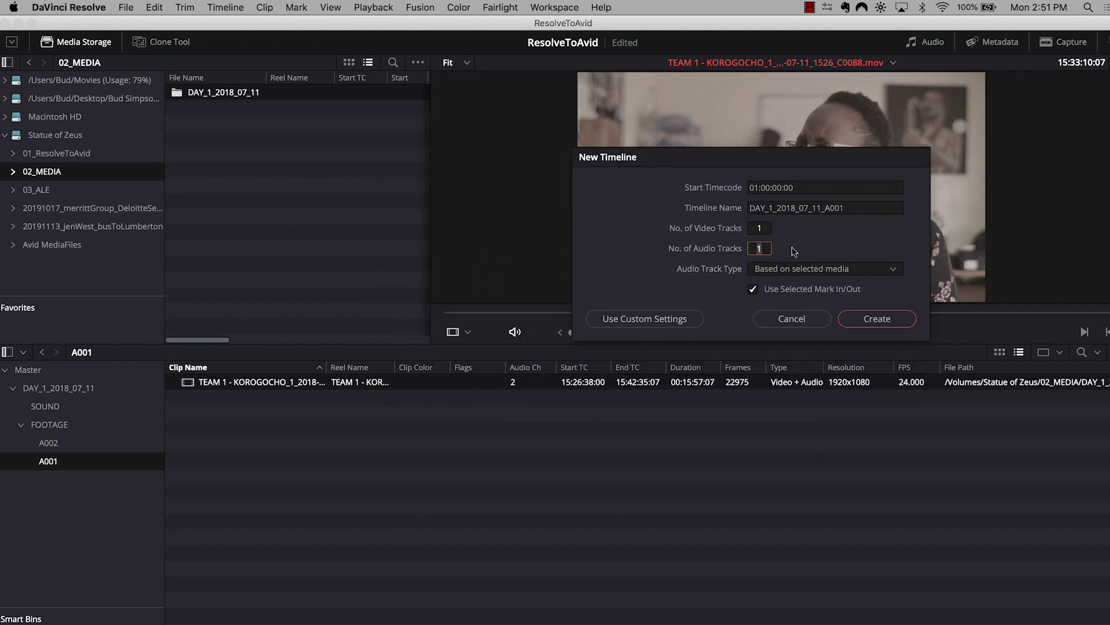
type("2")
left_click(867, 319)
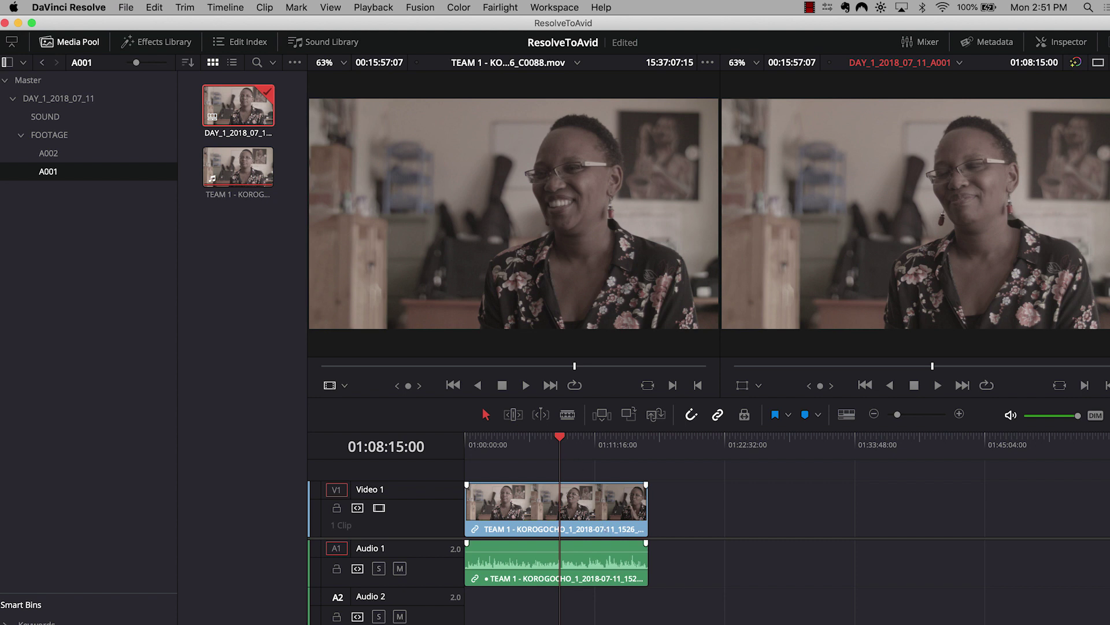
Switch to the Color page and select grading node 01
key("shift+6")
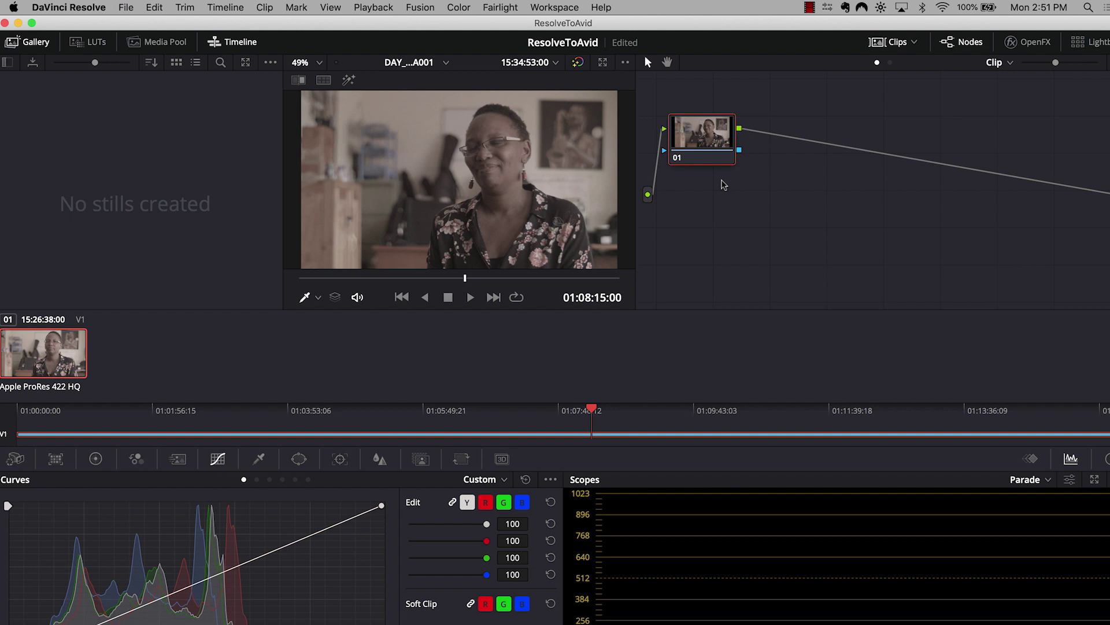
left_click(712, 126)
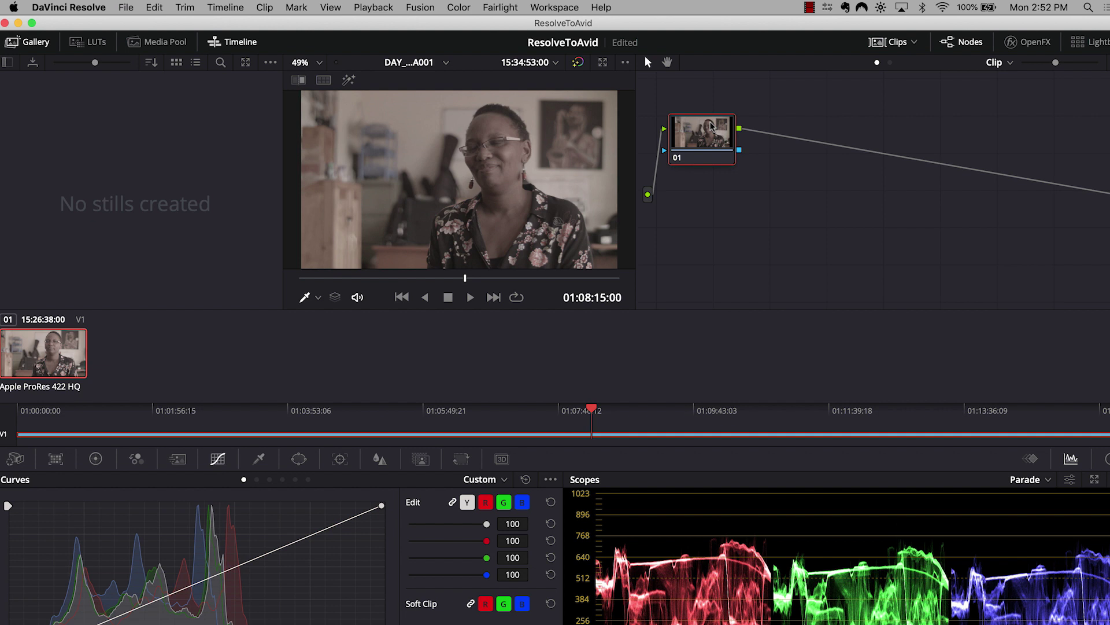
right_click(711, 125)
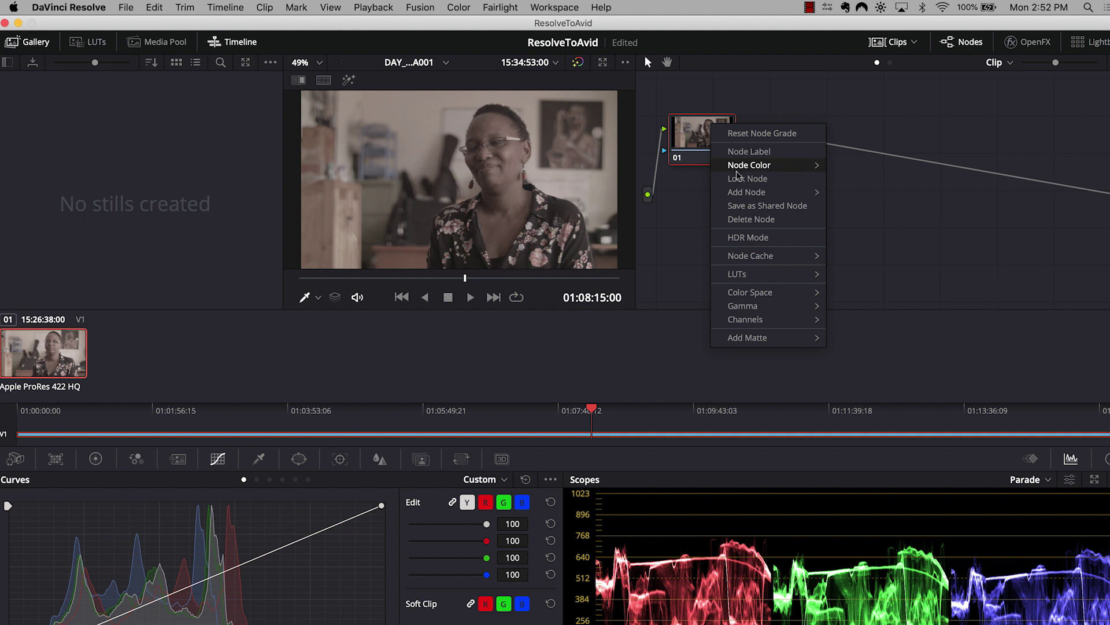
Apply the Blackmagic Cinema Camera Film to Rec709 3D LUT to node 01, then return to Edit
mouse_move(748, 273)
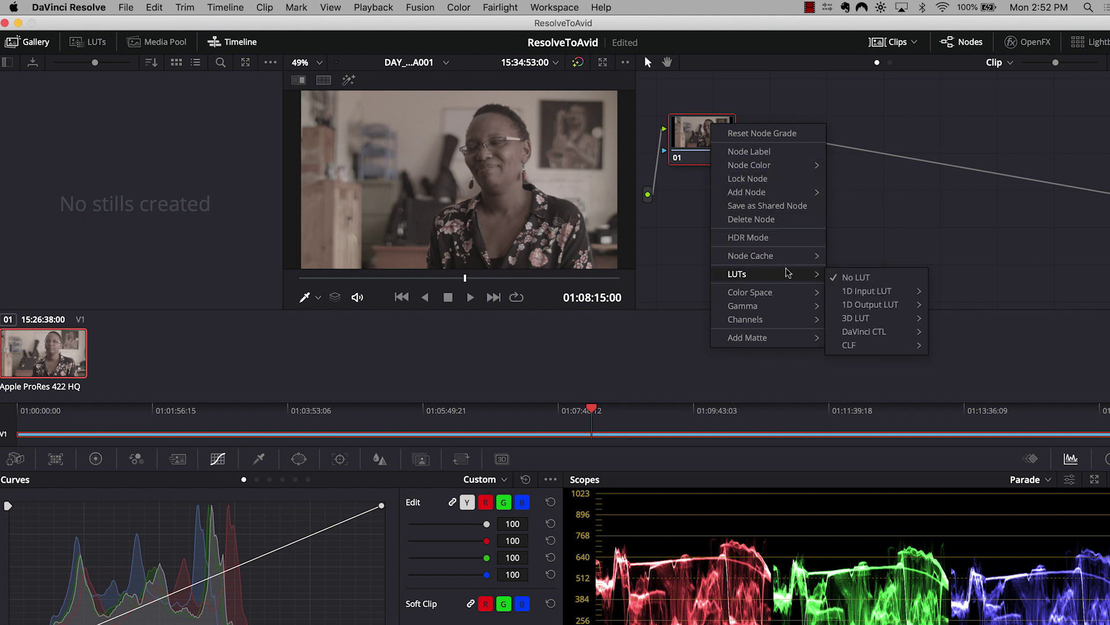
mouse_move(860, 323)
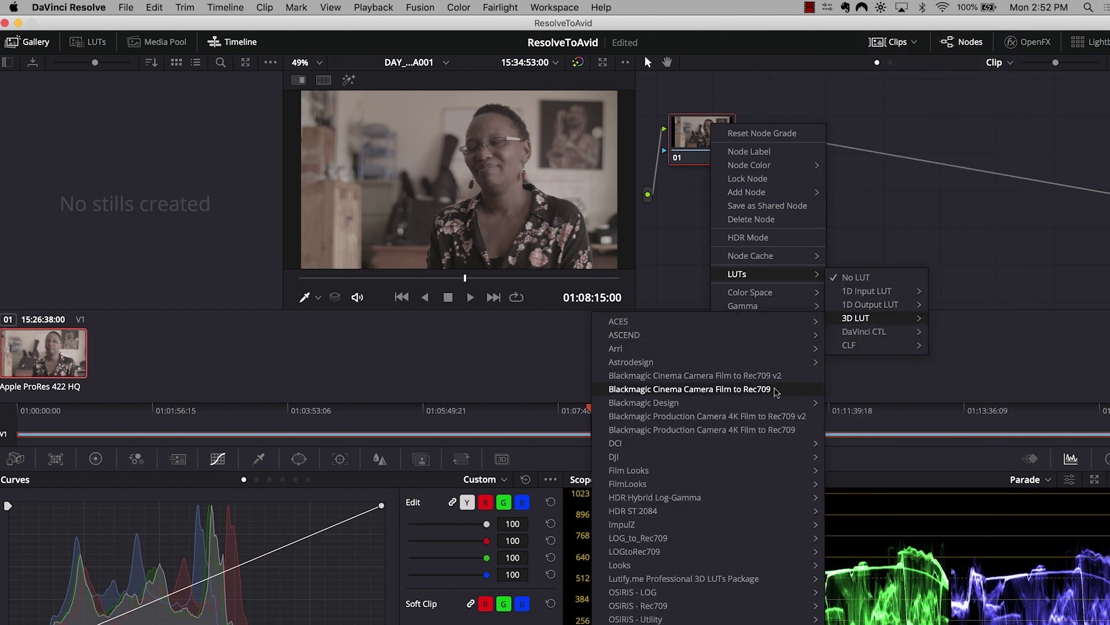
left_click(776, 391)
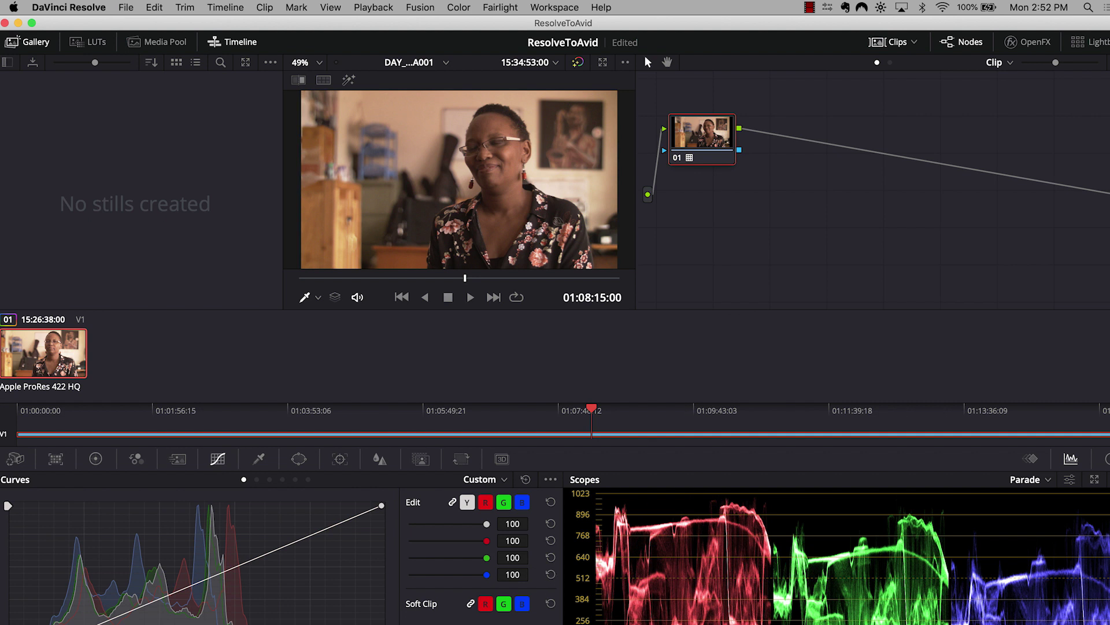
key("shift+4")
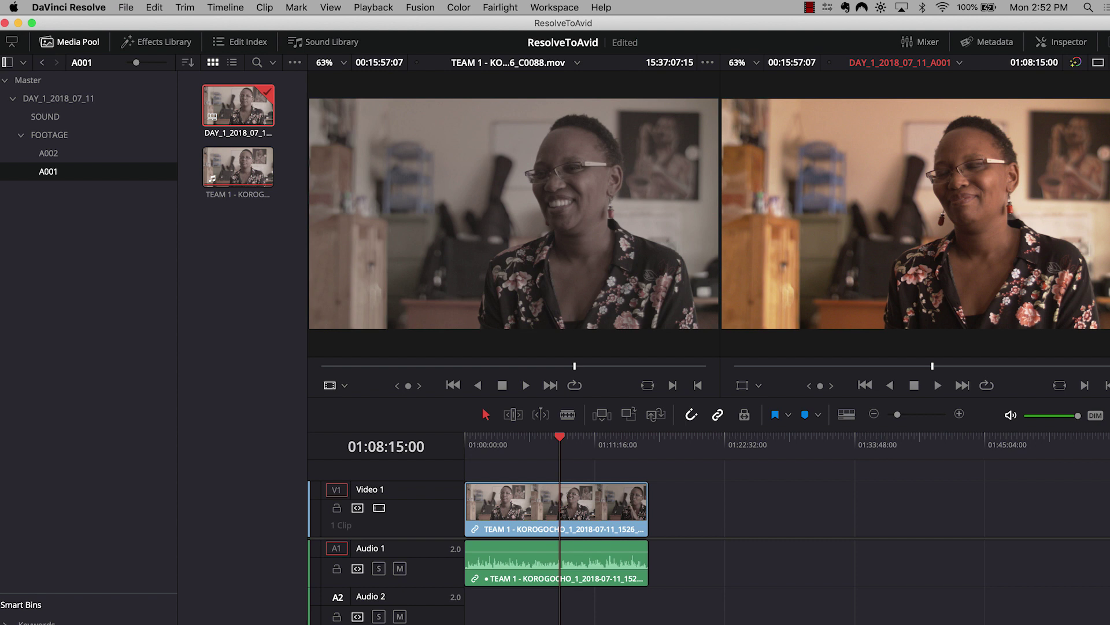
Export the timeline as DAY_1_2018_07_11_A001.ale into a new A001 folder under 03_ALE
right_click(240, 107)
mouse_move(261, 117)
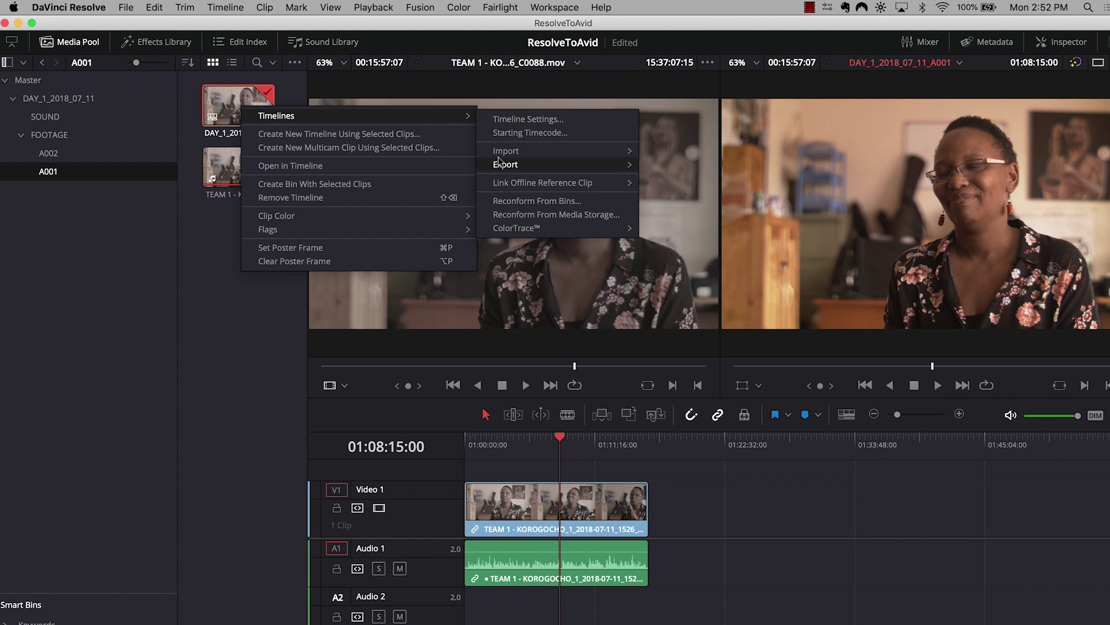
mouse_move(502, 164)
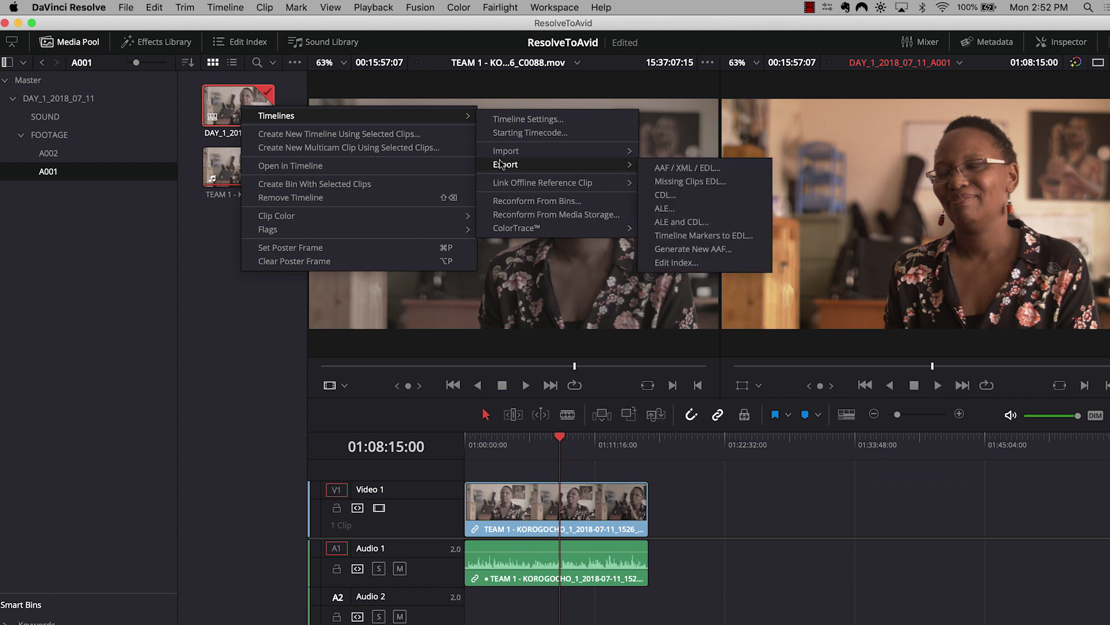
left_click(664, 208)
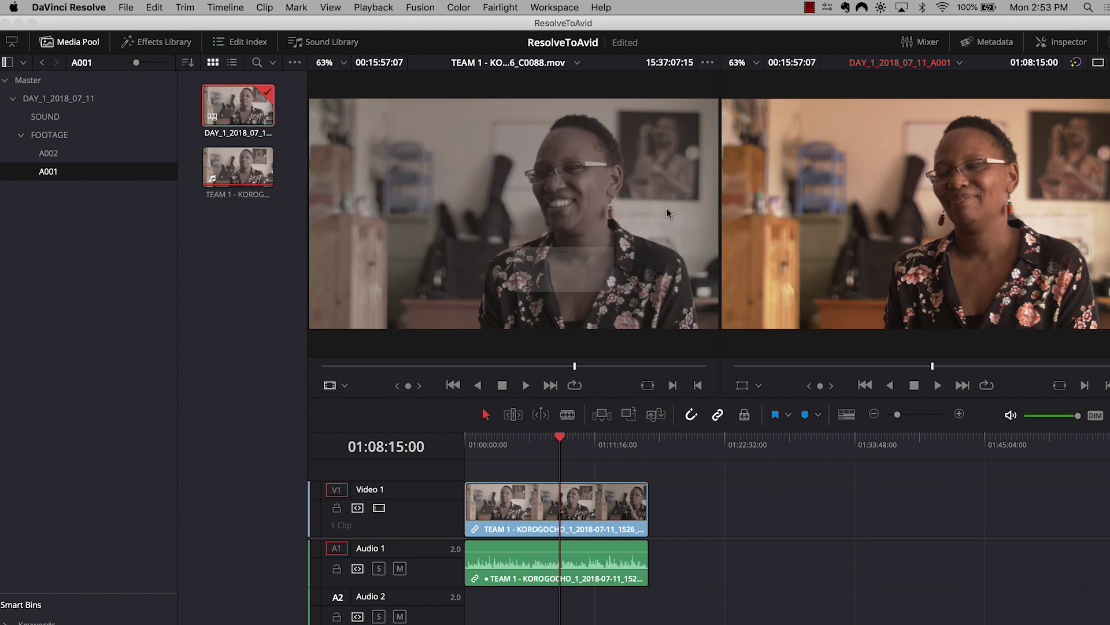
left_click(353, 317)
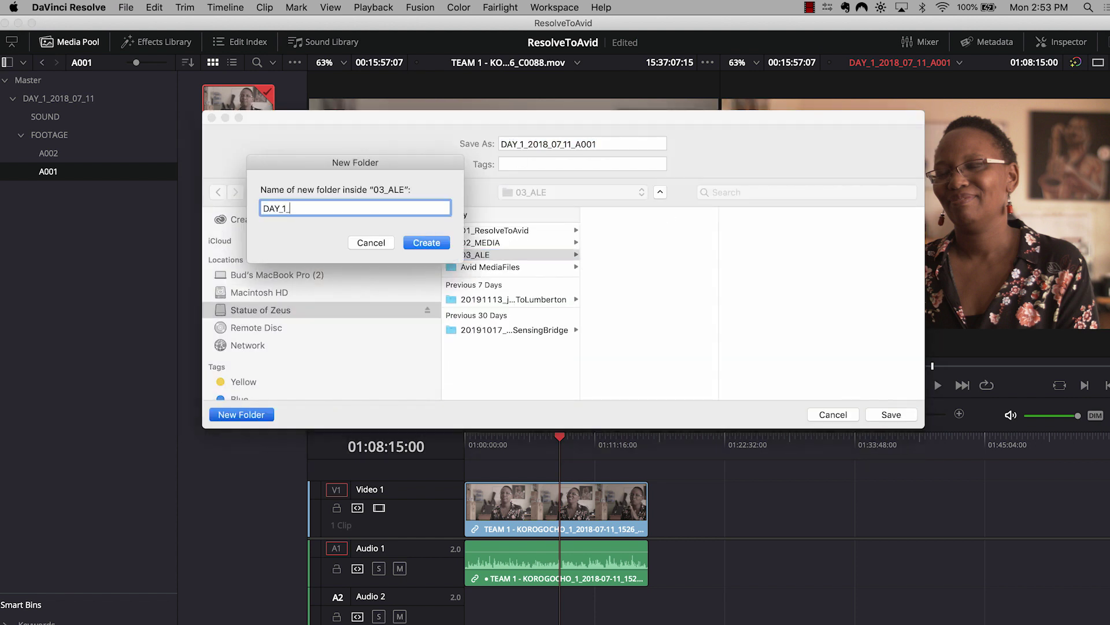
key("Return")
key("Return")
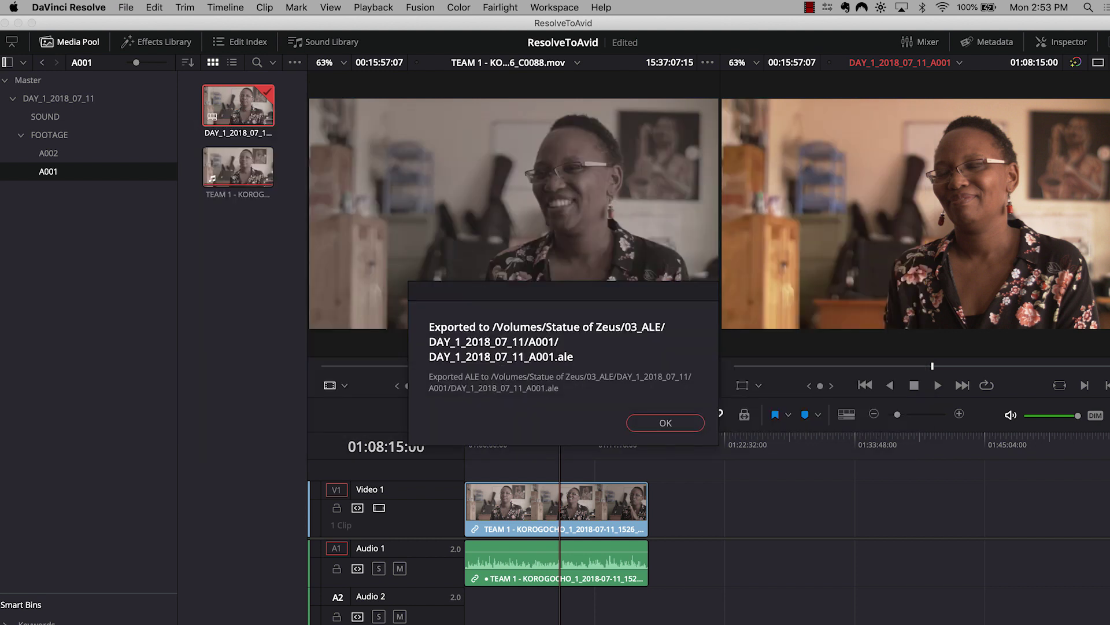
key("Return")
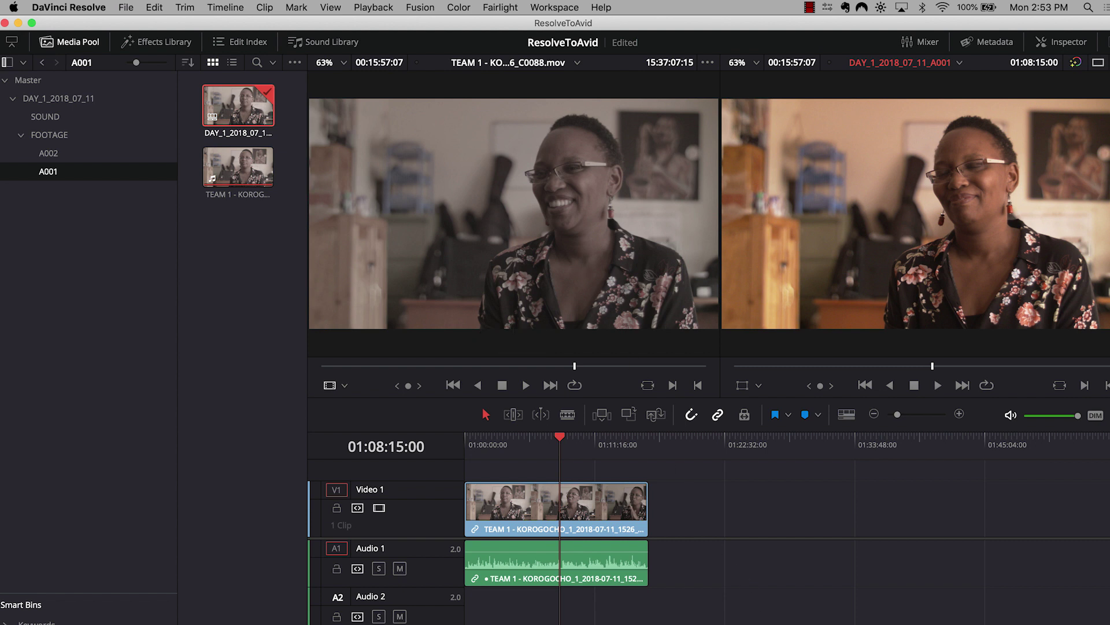
key("shift+8")
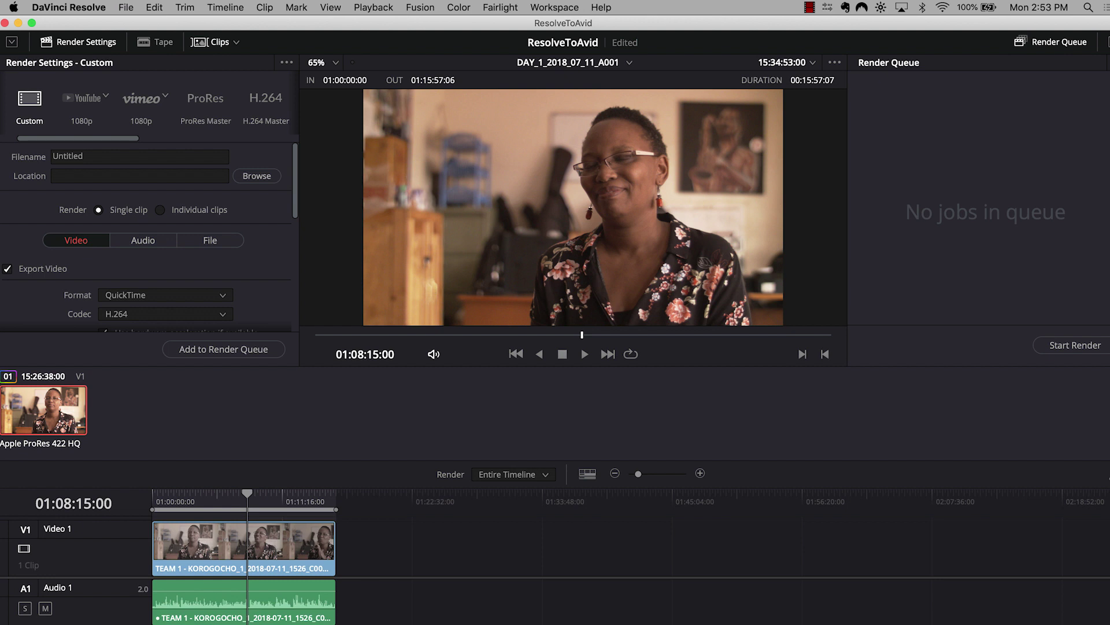
Set the render location to a new PROXIES folder in Statue of Zeus/02_MEDIA
left_click(256, 175)
scroll(314, 320, "down", 5)
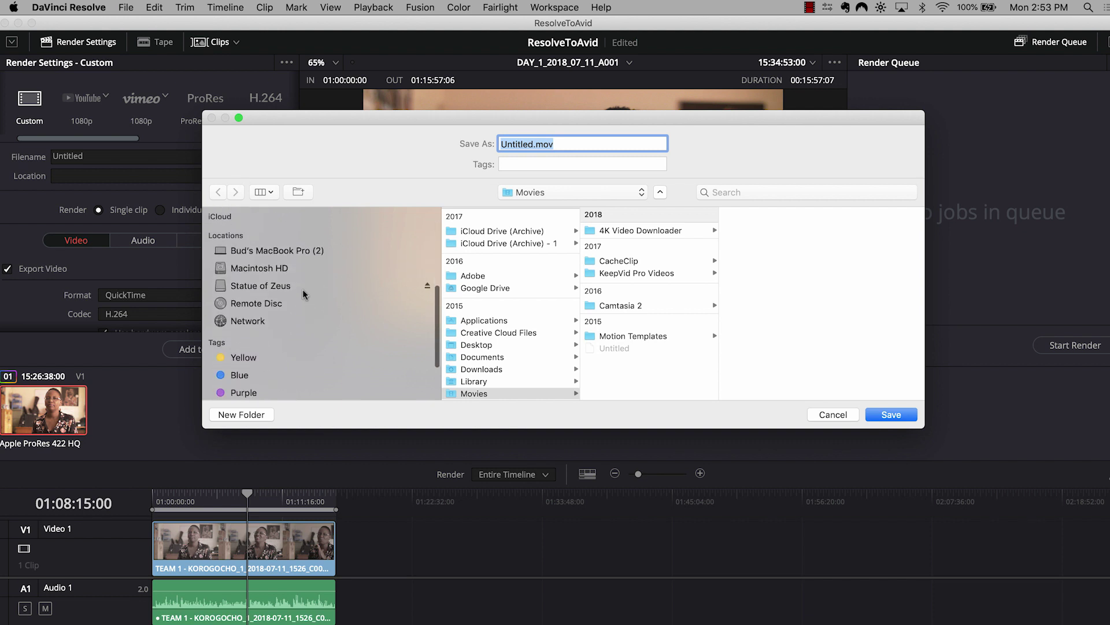
left_click(303, 291)
left_click(248, 415)
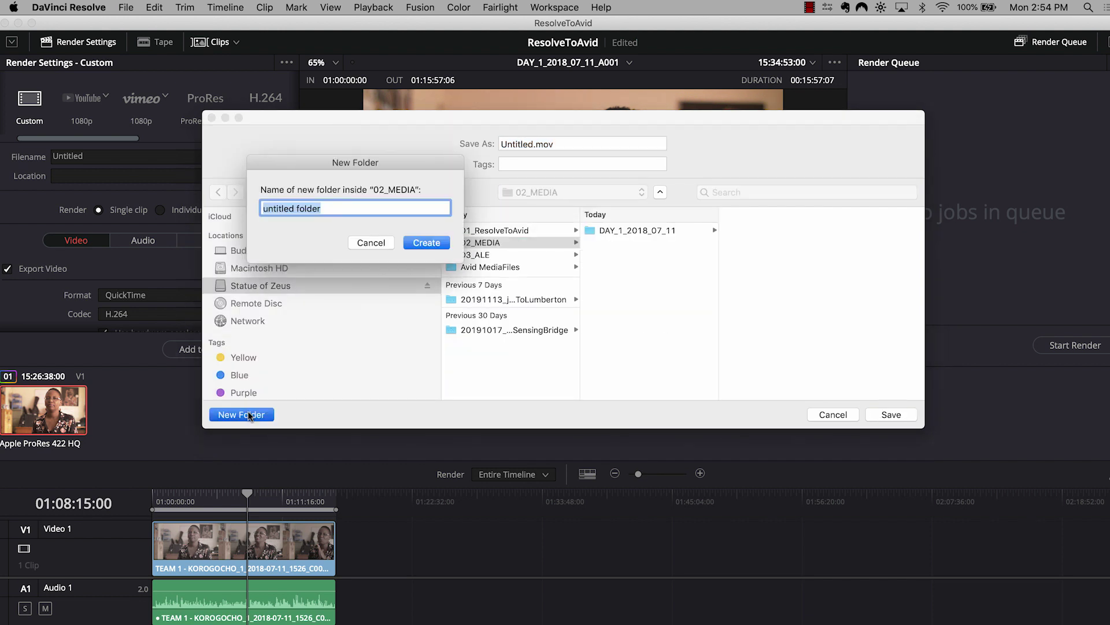
type("PROXIES")
key("Return")
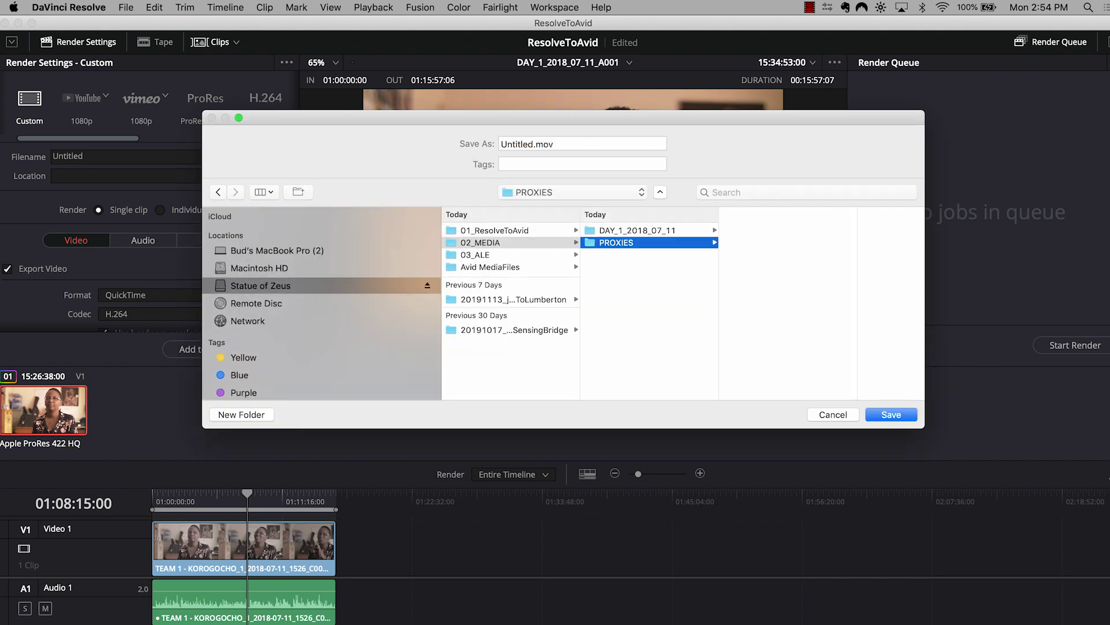
left_click(877, 417)
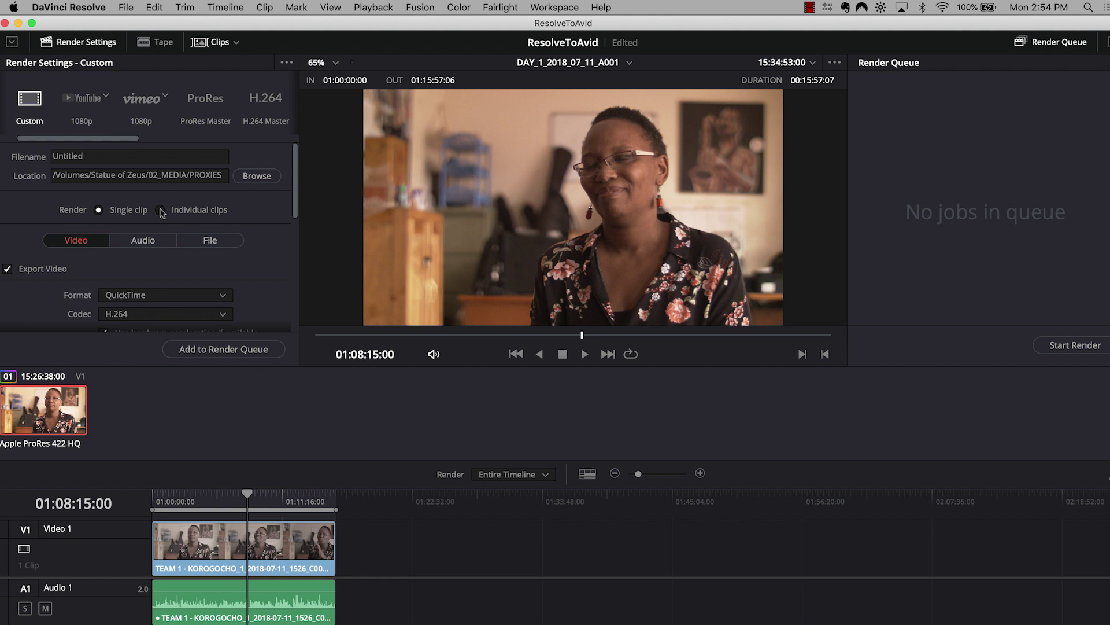
Render individual clips as MXF OP-Atom using DNxHD, type 1080p 145/120/115 8-bit
left_click(161, 209)
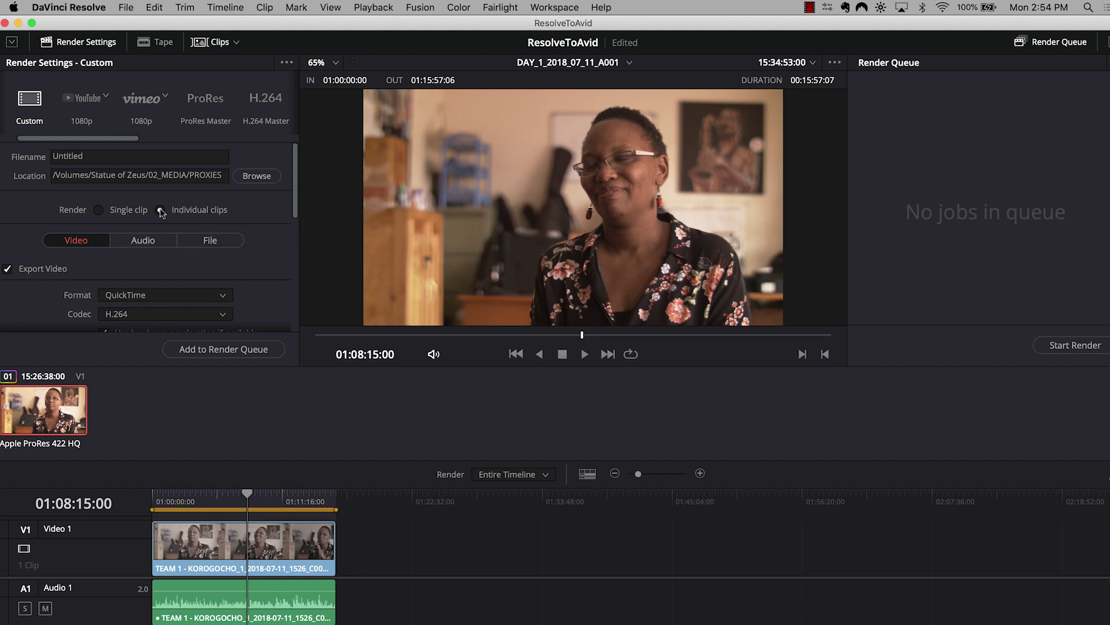
scroll(254, 251, "down", 3)
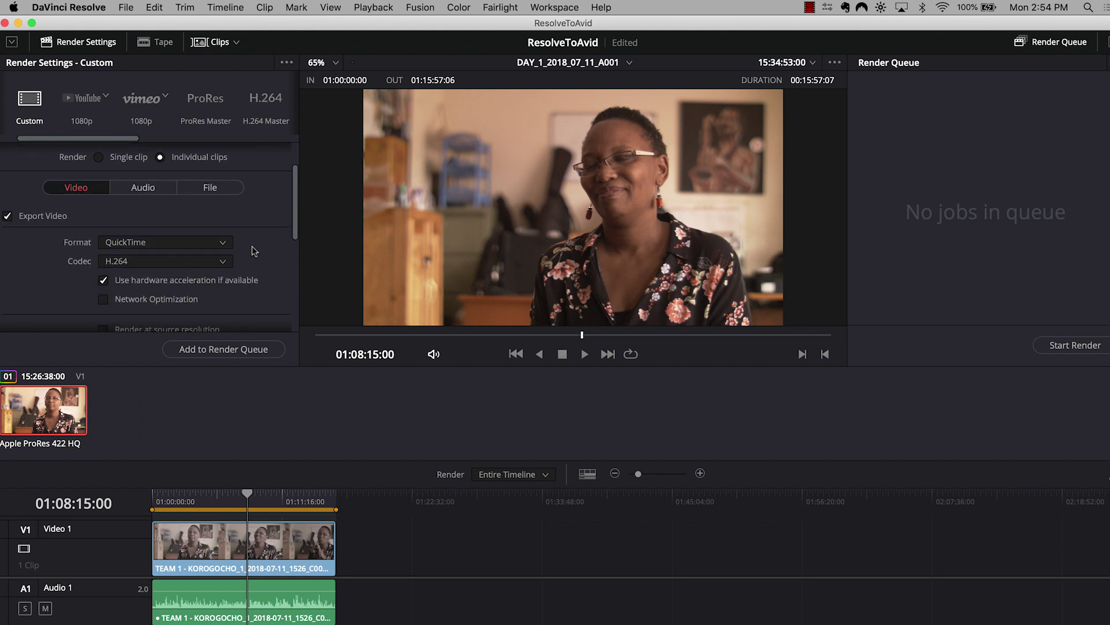
scroll(255, 250, "down", 3)
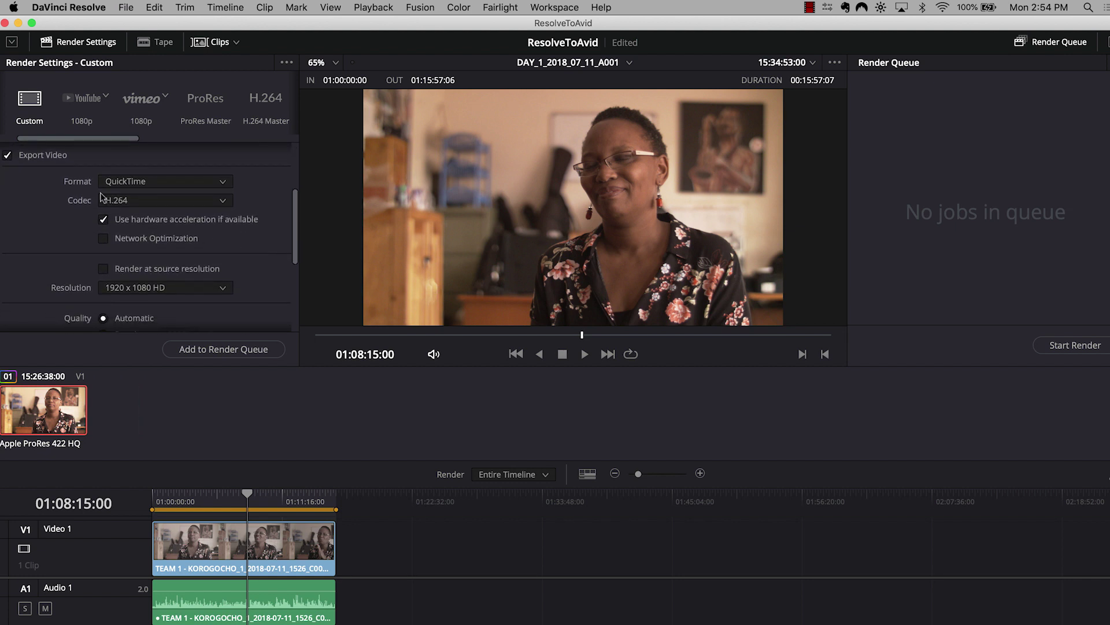
left_click(170, 182)
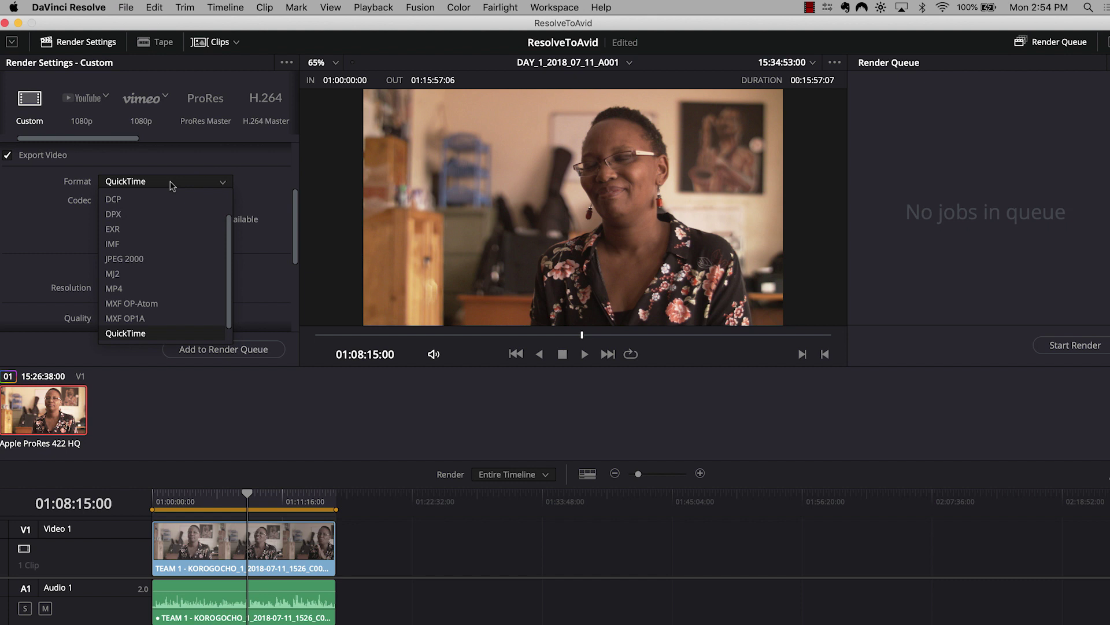
left_click(192, 305)
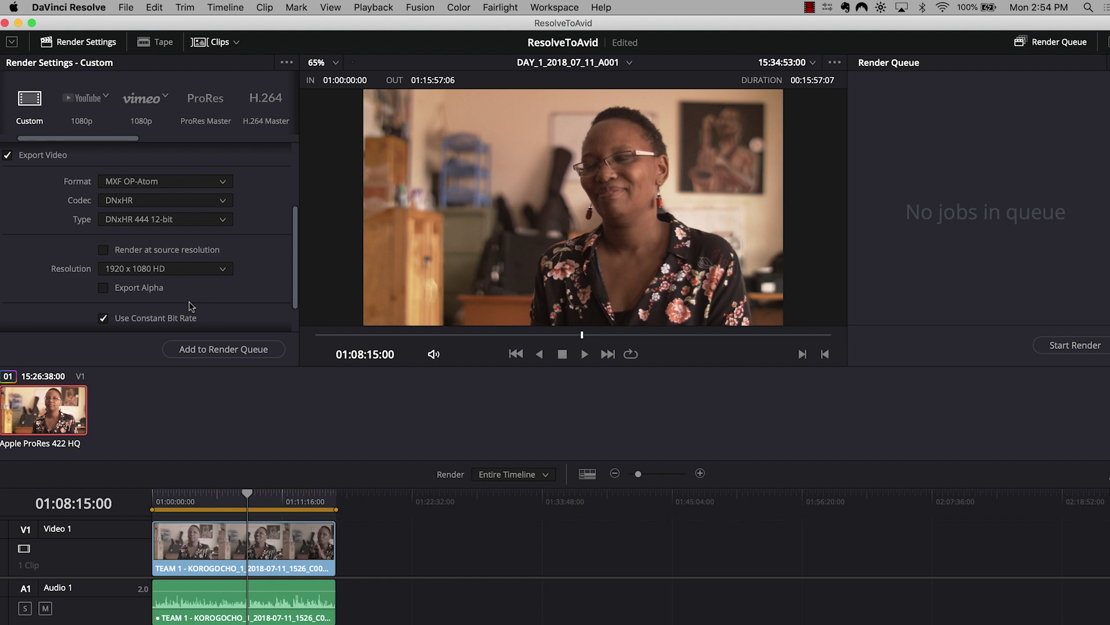
left_click(210, 206)
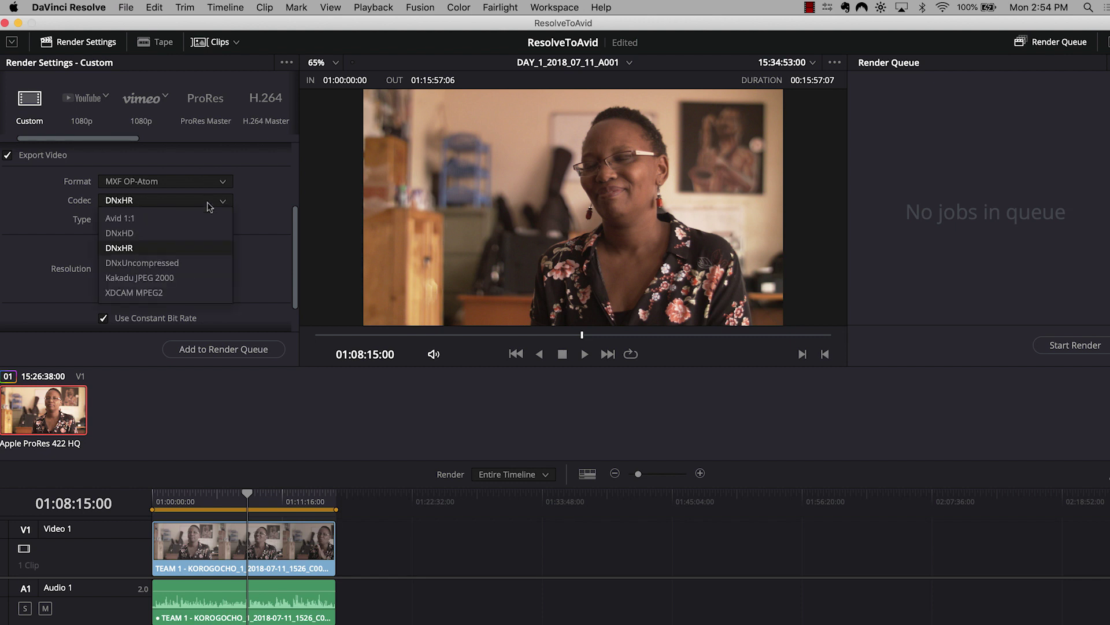
left_click(202, 233)
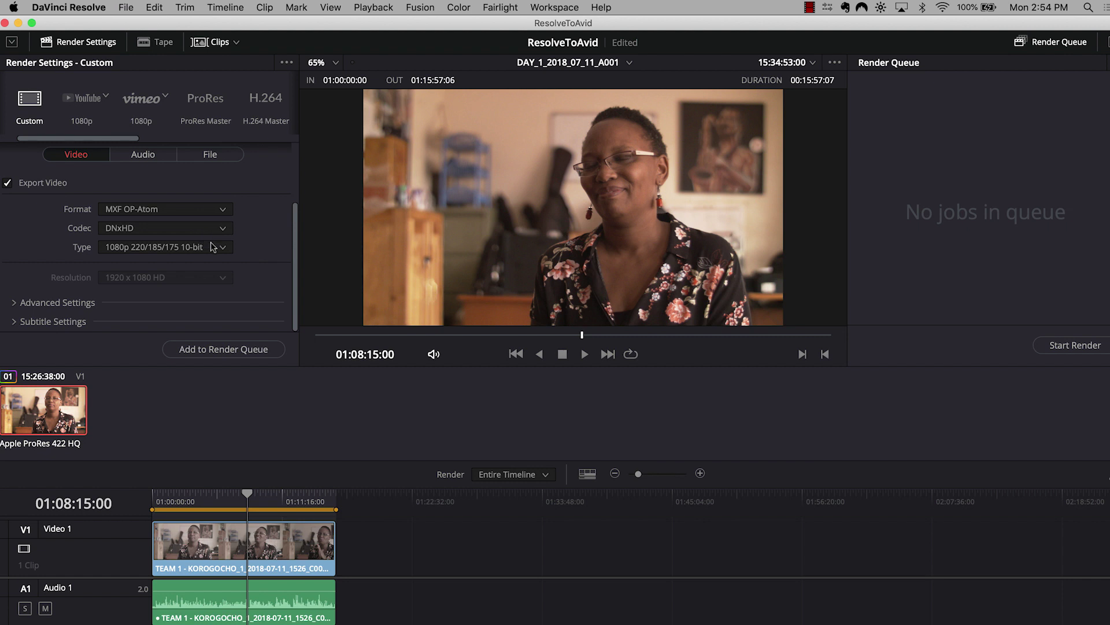
left_click(216, 249)
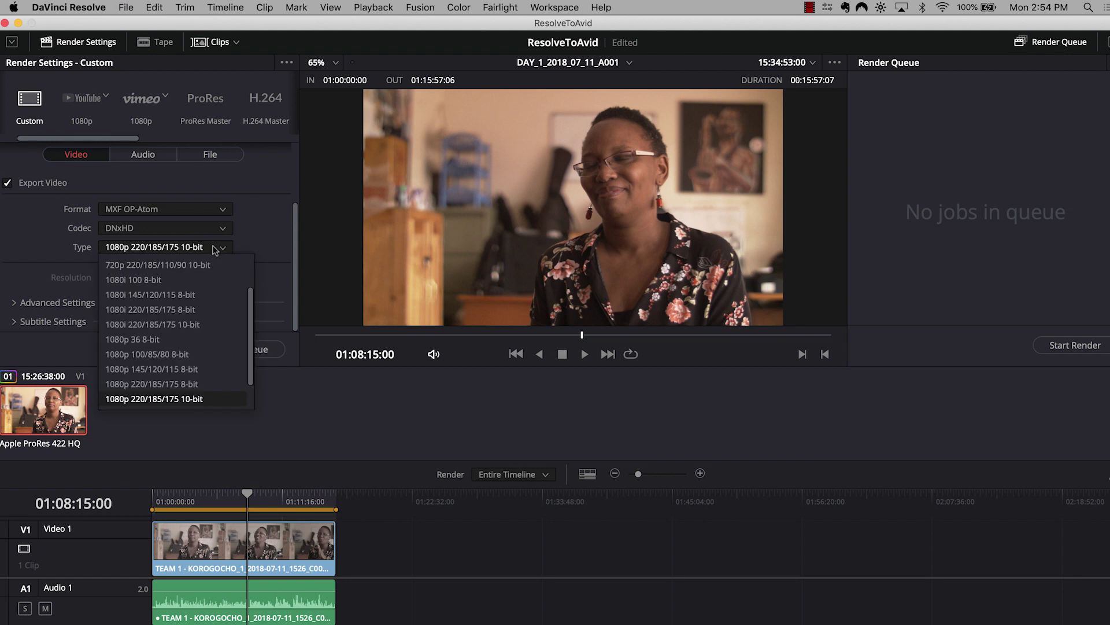
left_click(215, 371)
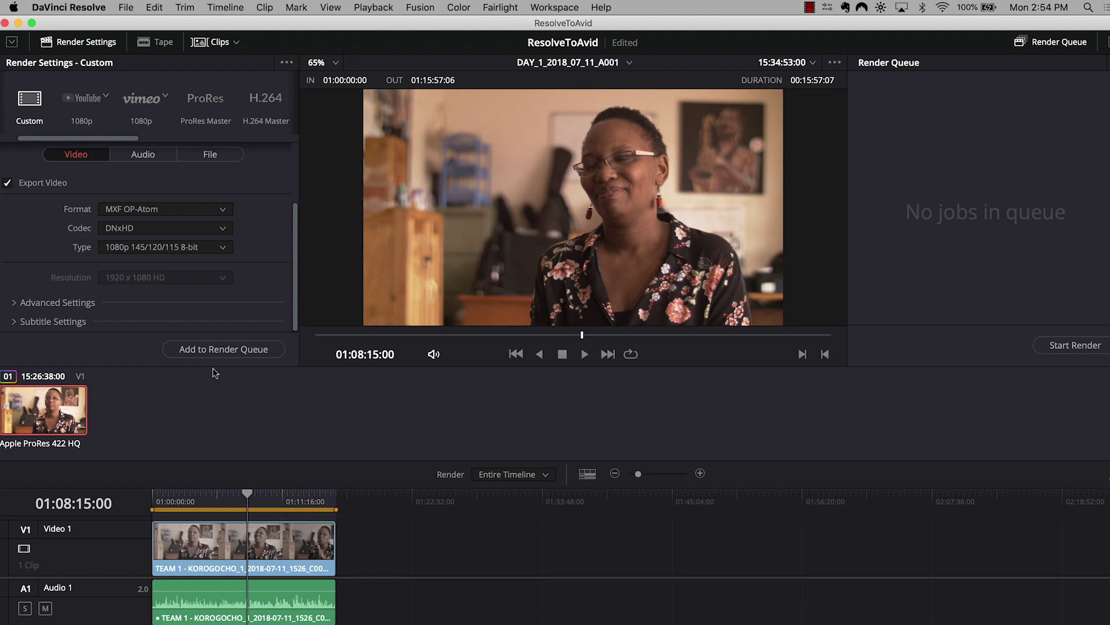
Set the audio render channels to Same as source
left_click(148, 160)
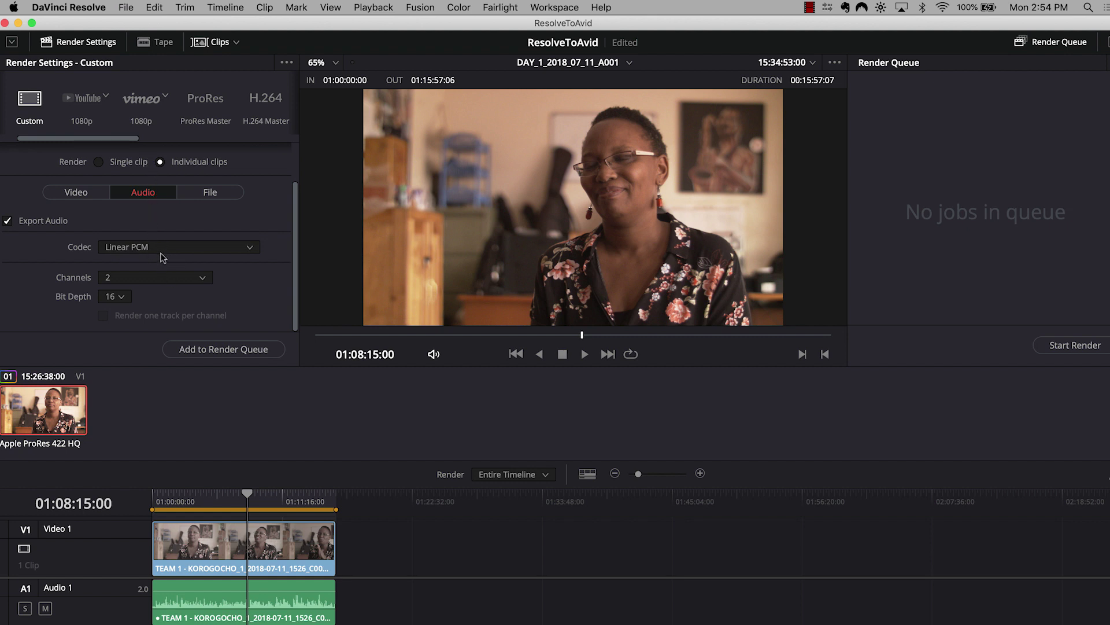
left_click(159, 277)
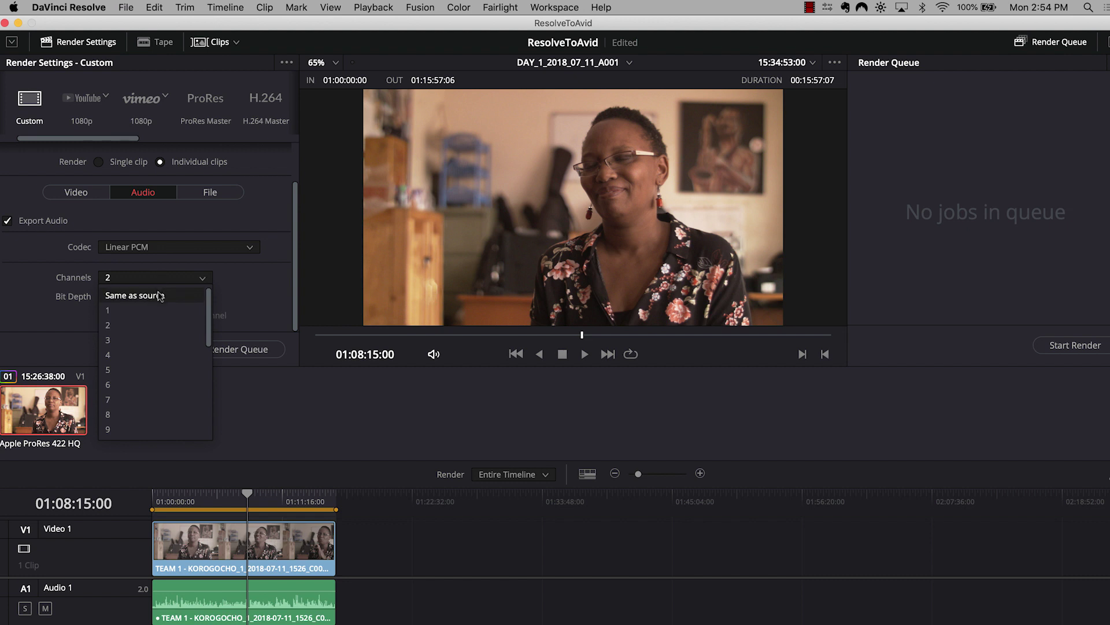
left_click(160, 295)
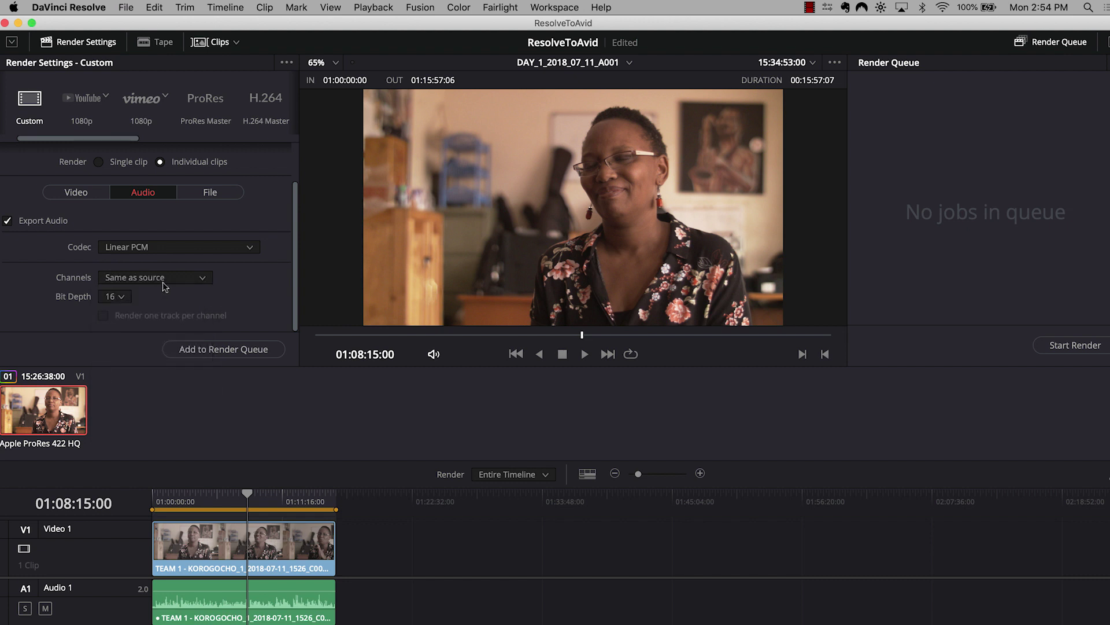
Name output files by source name and add the A001 job to the render queue
left_click(208, 194)
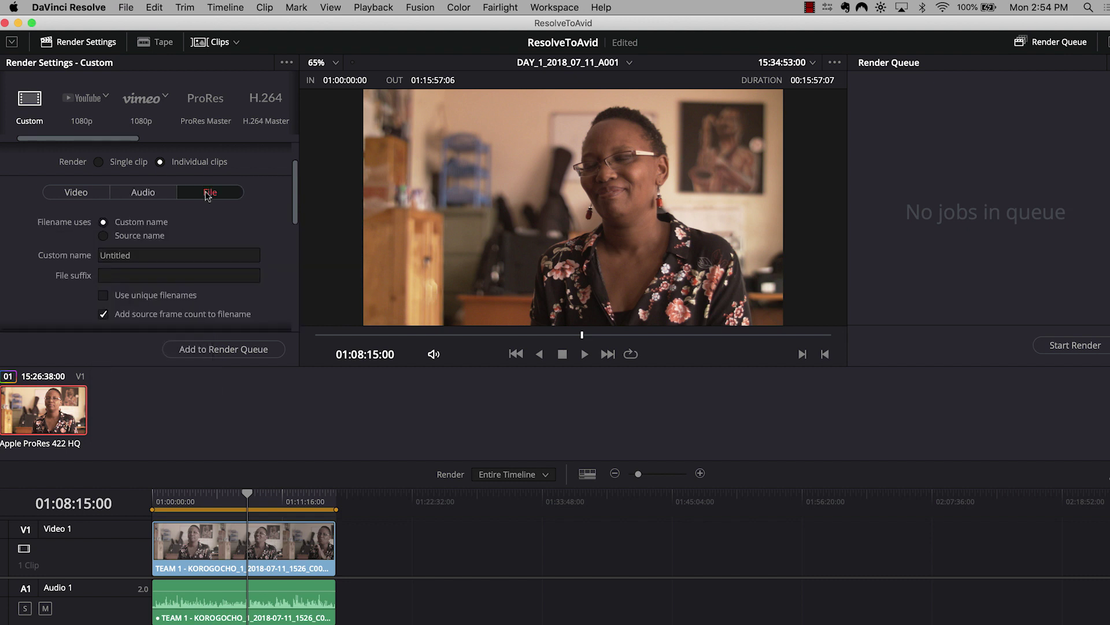
left_click(103, 236)
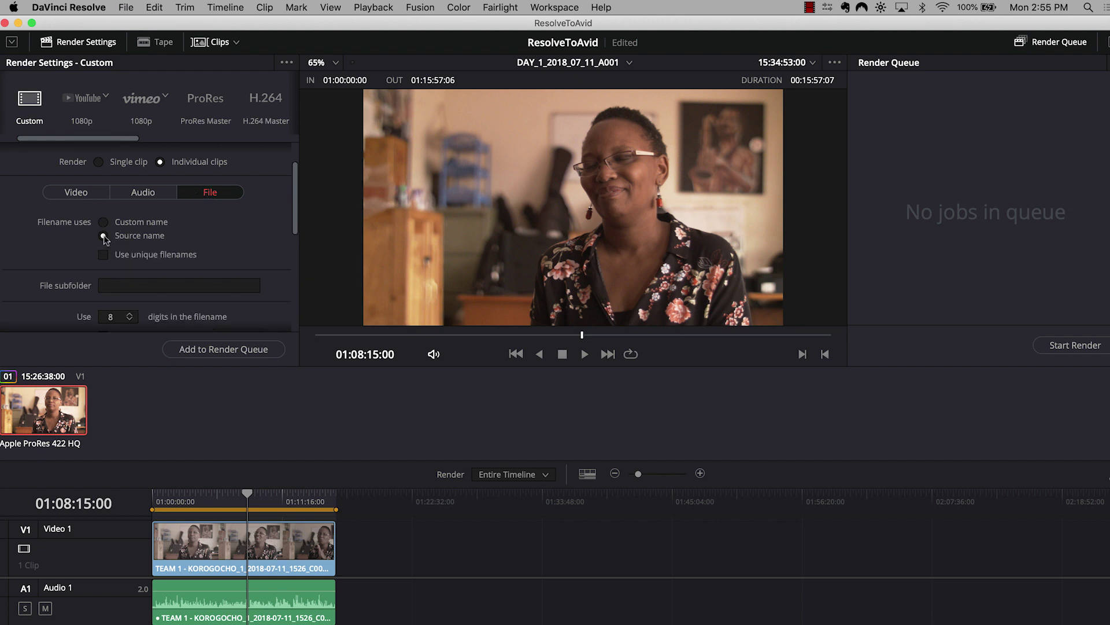
scroll(220, 243, "down", 5)
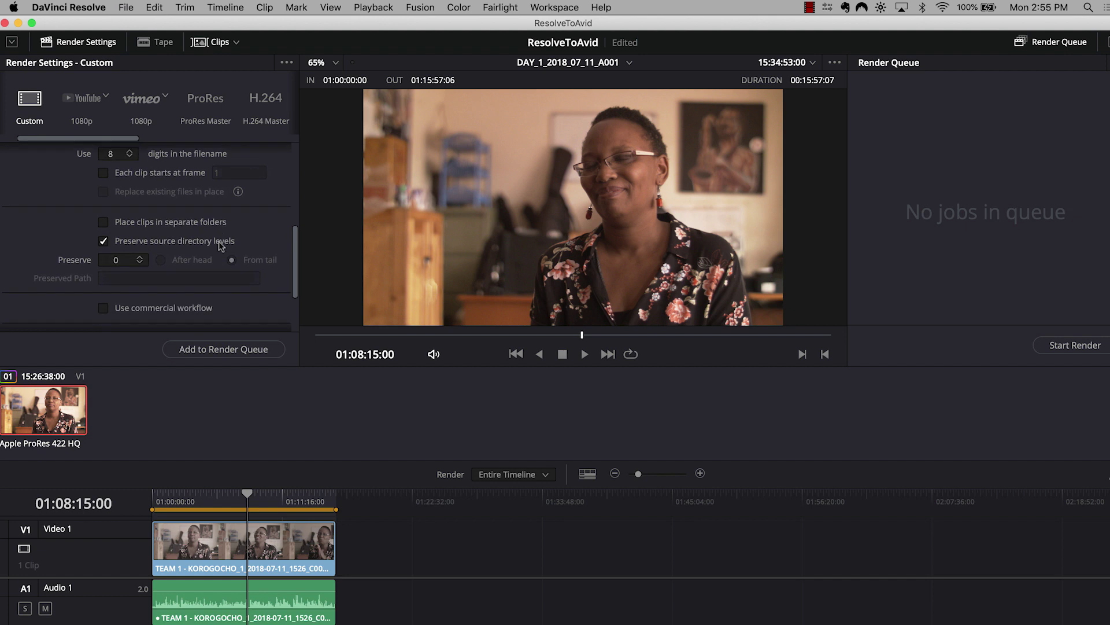
scroll(220, 245, "down", 3)
scroll(220, 245, "up", 8)
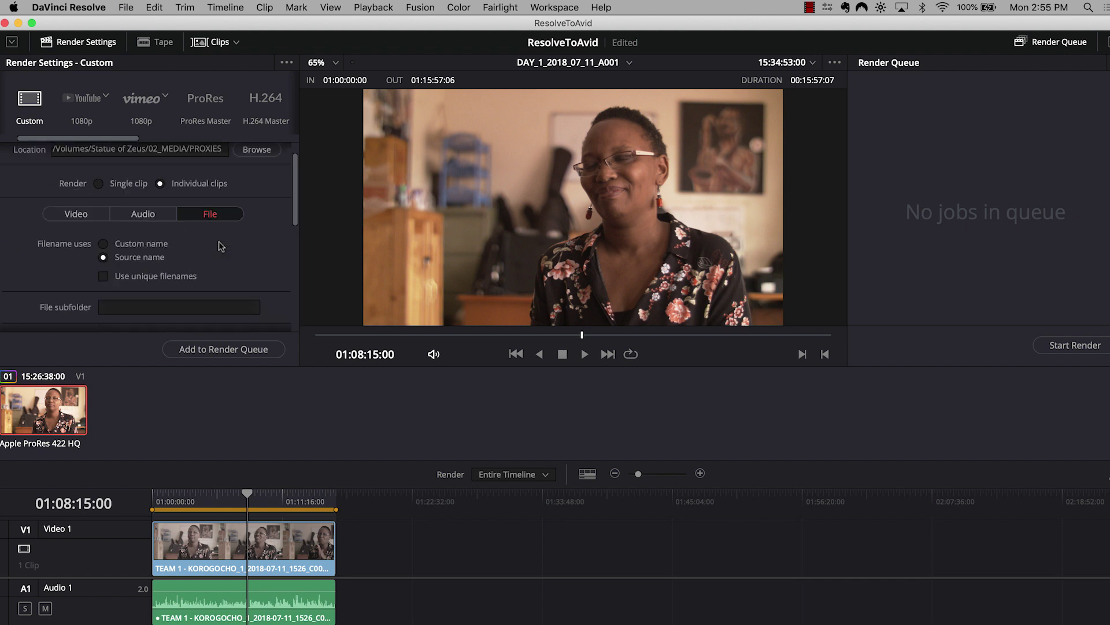
scroll(219, 245, "up", 1)
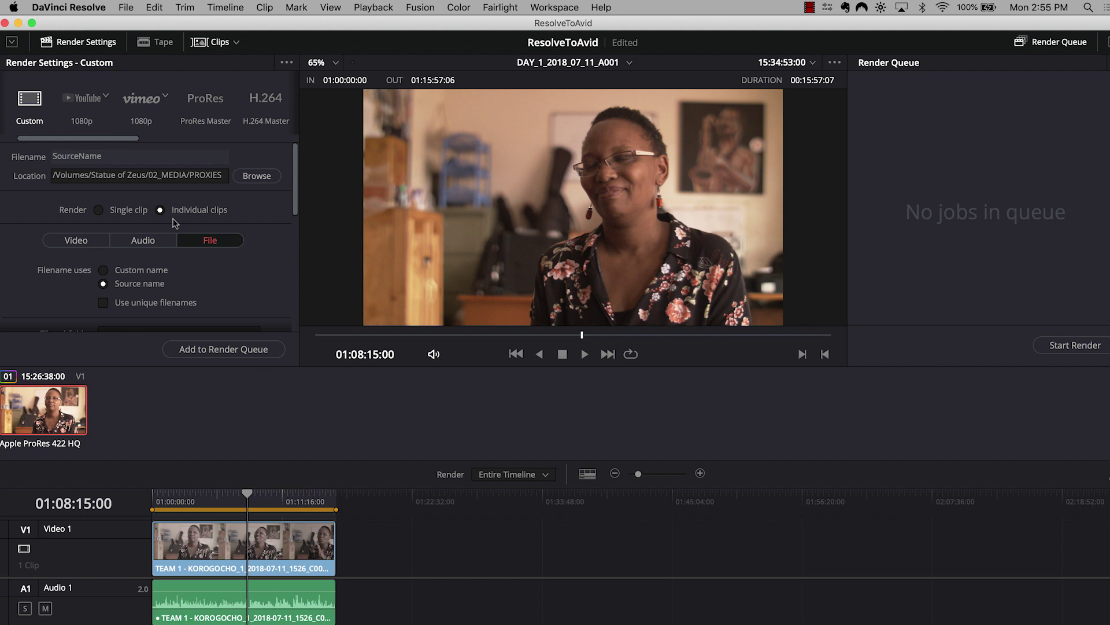
left_click(228, 349)
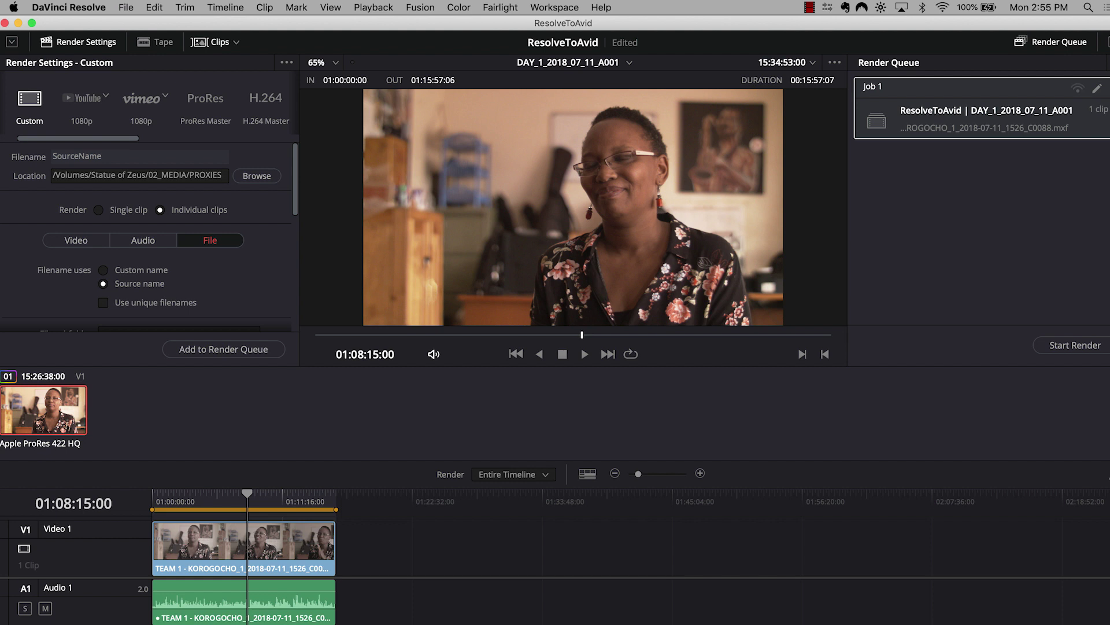
Return to the Media page (Shift+2) showing the A001 bin's timeline and clip
key("shift+2")
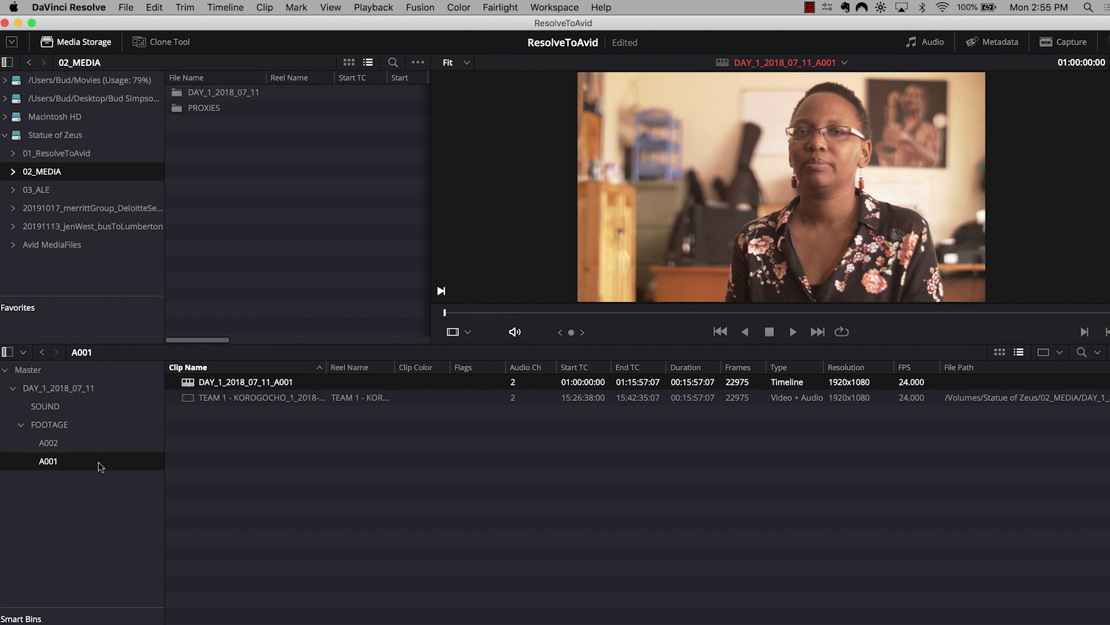
Select the three clips in bin A002 and start a new timeline from them
left_click(48, 450)
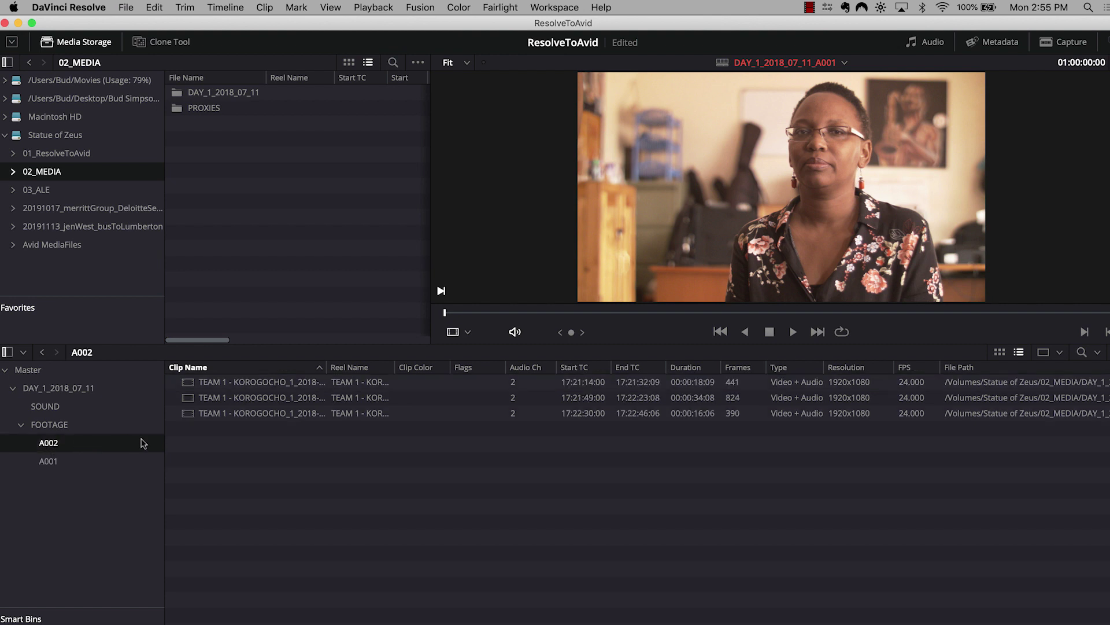
left_click_drag(195, 438, 187, 381)
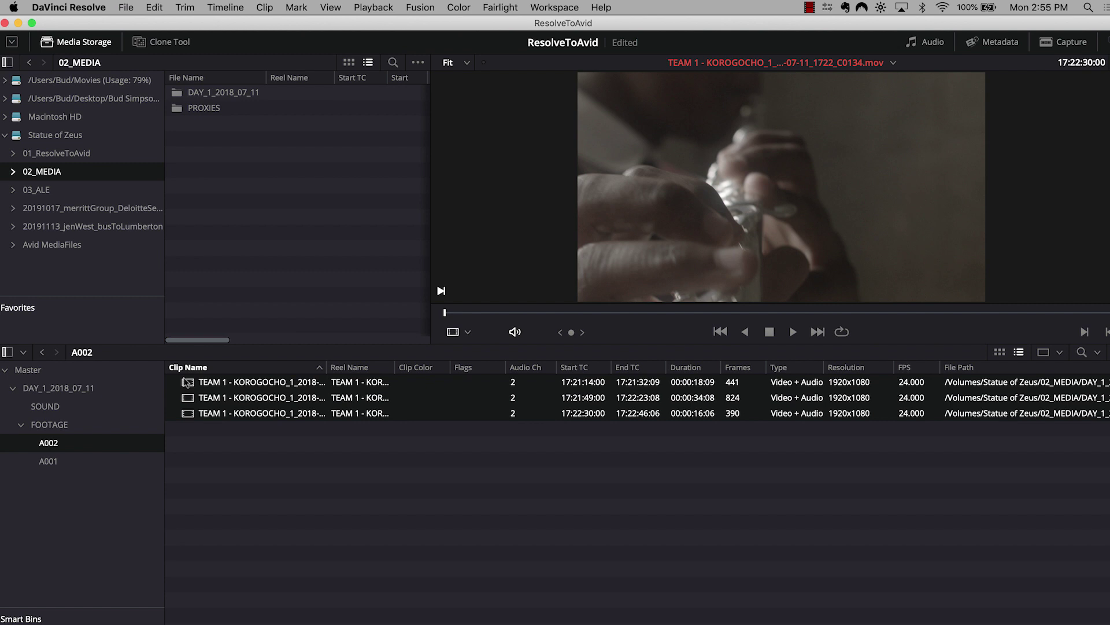
right_click(187, 382)
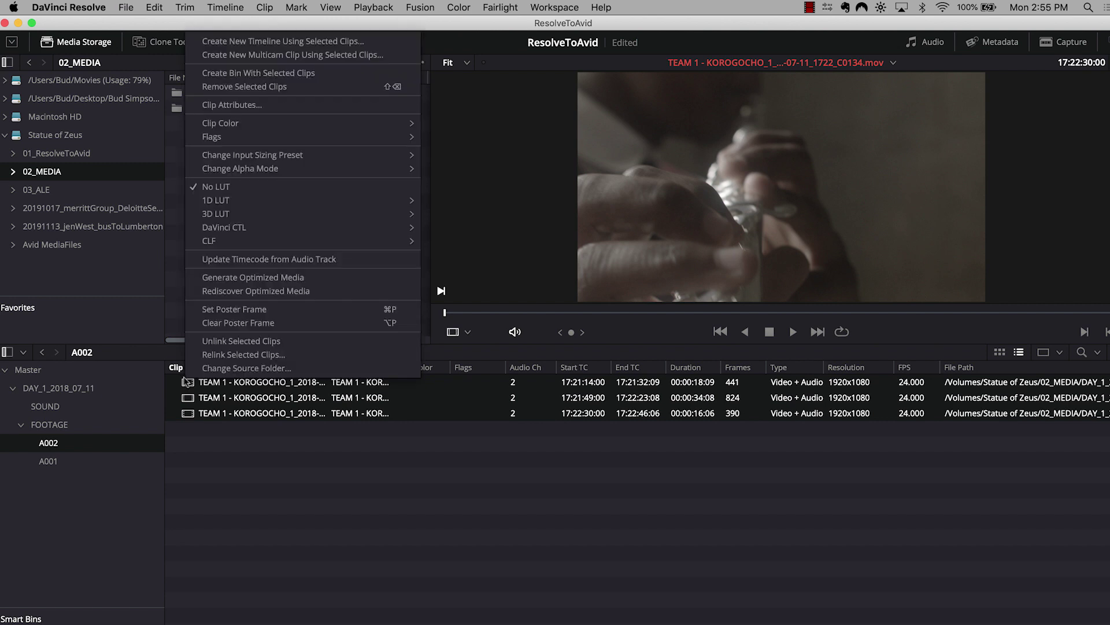
left_click(271, 42)
Name the timeline DAY_1_2018_07_11_A002, give it 2 audio tracks, and create it
type("DAY_1_")
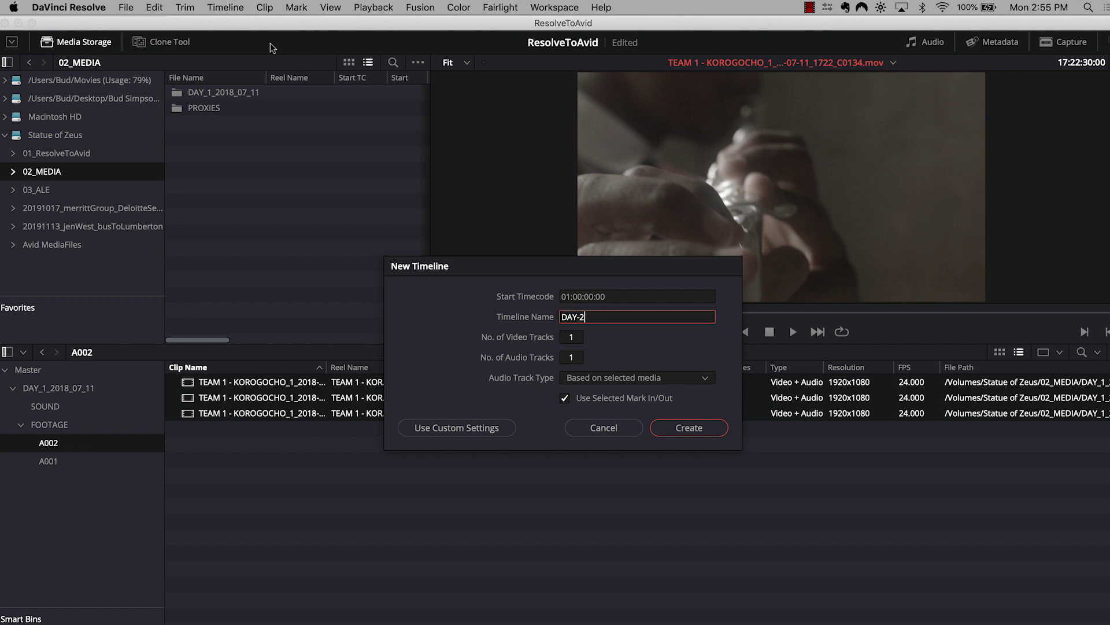
type("2018_07_11_A002")
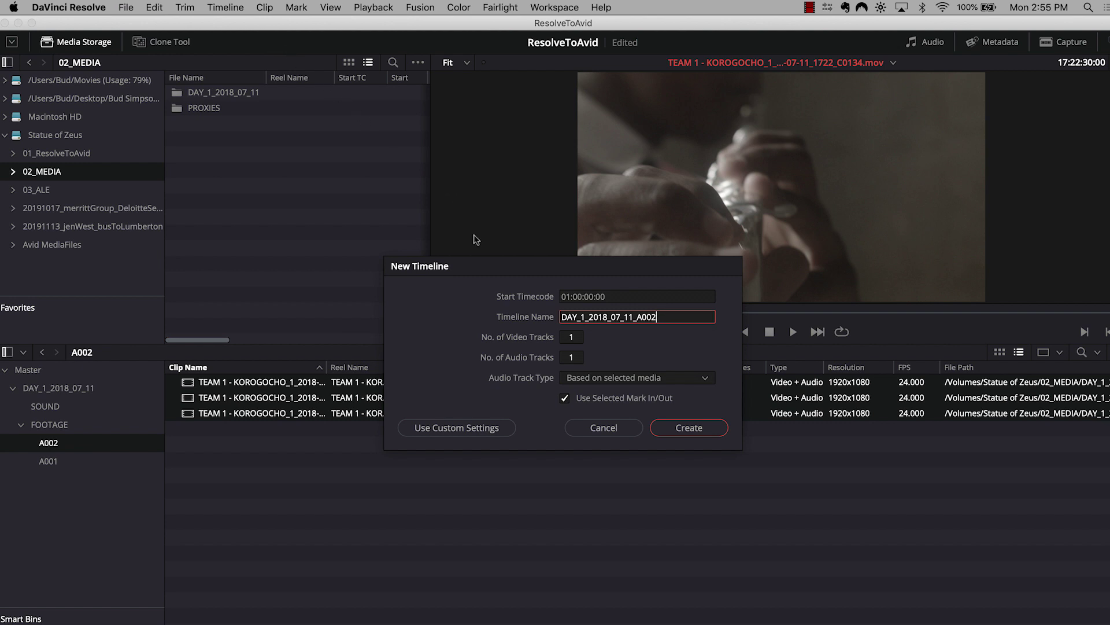
left_click_drag(483, 267, 684, 265)
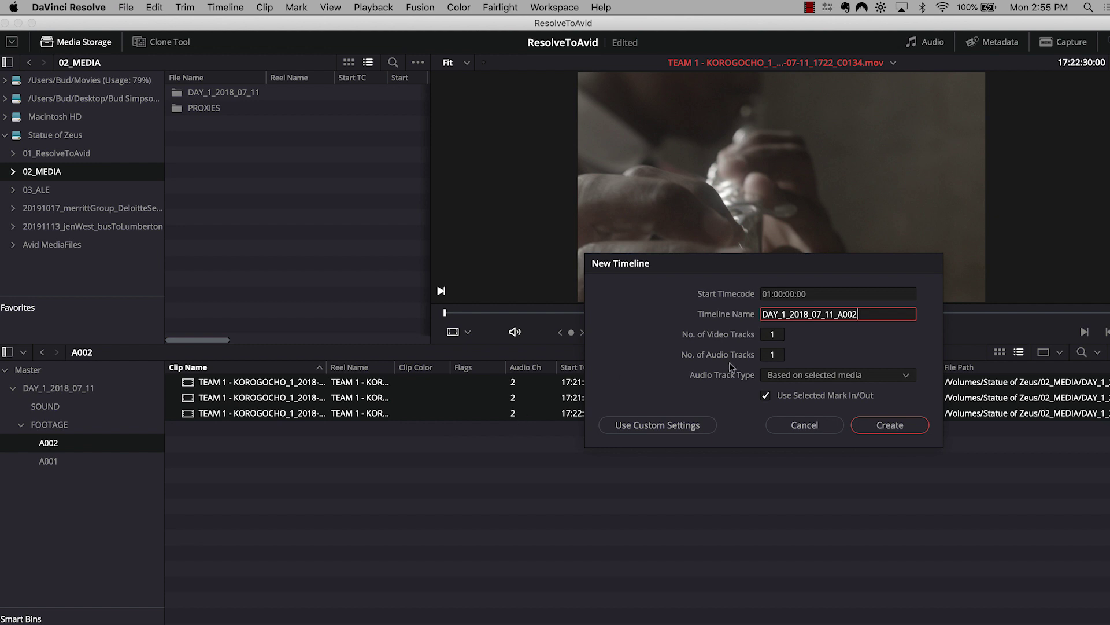
left_click(773, 354)
type("2")
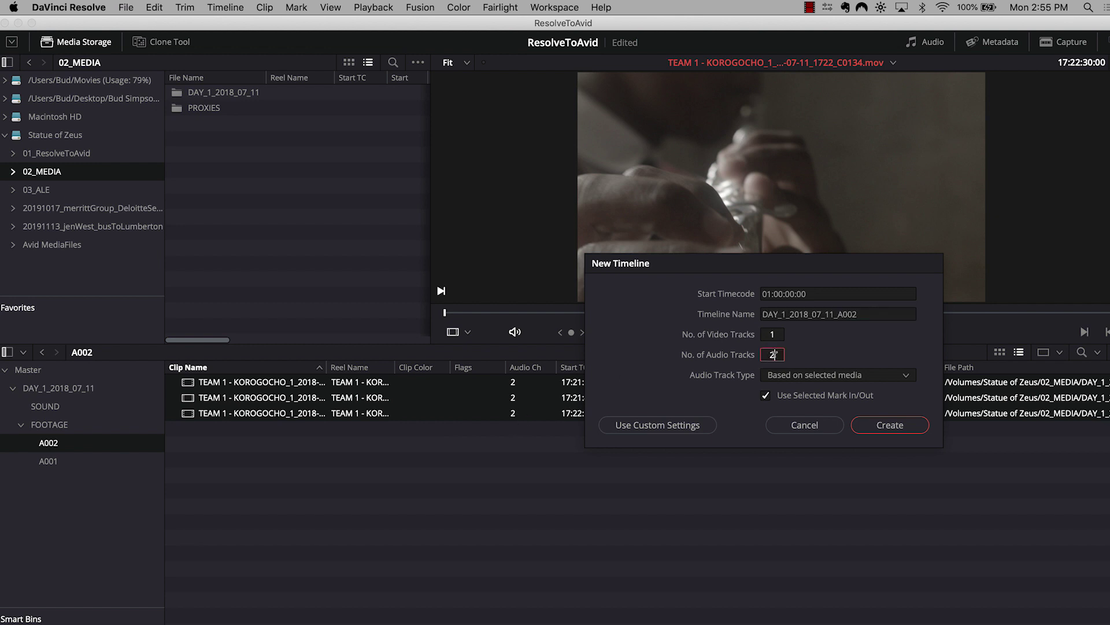
left_click(888, 425)
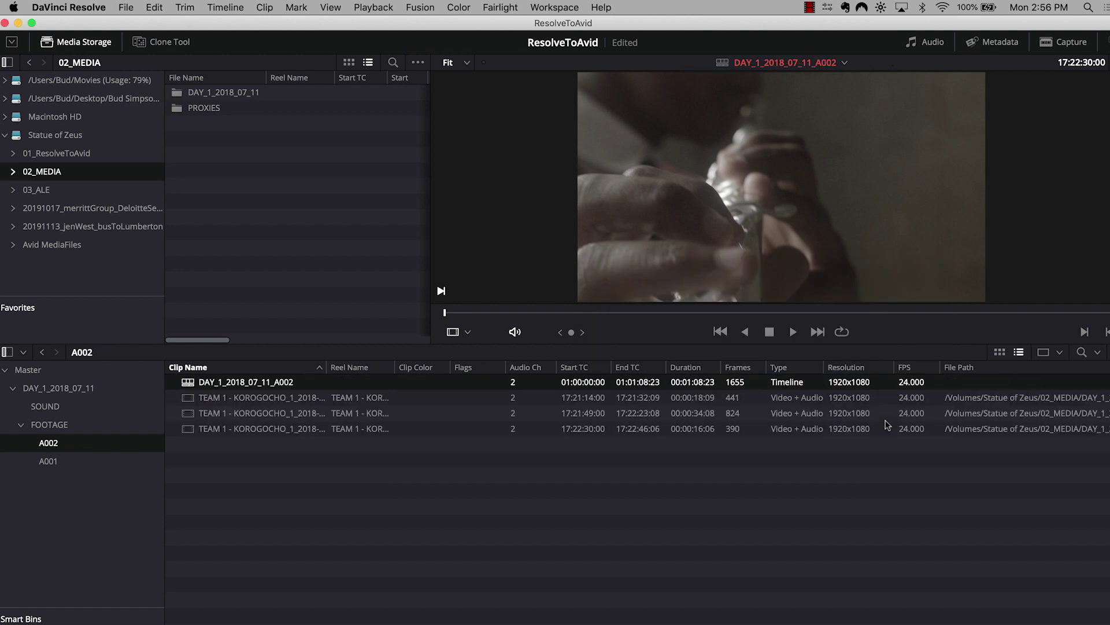
Open the A002 timeline and apply the Blackmagic Cinema Camera Film to Rec709 LUT on the Color page
double_click(189, 383)
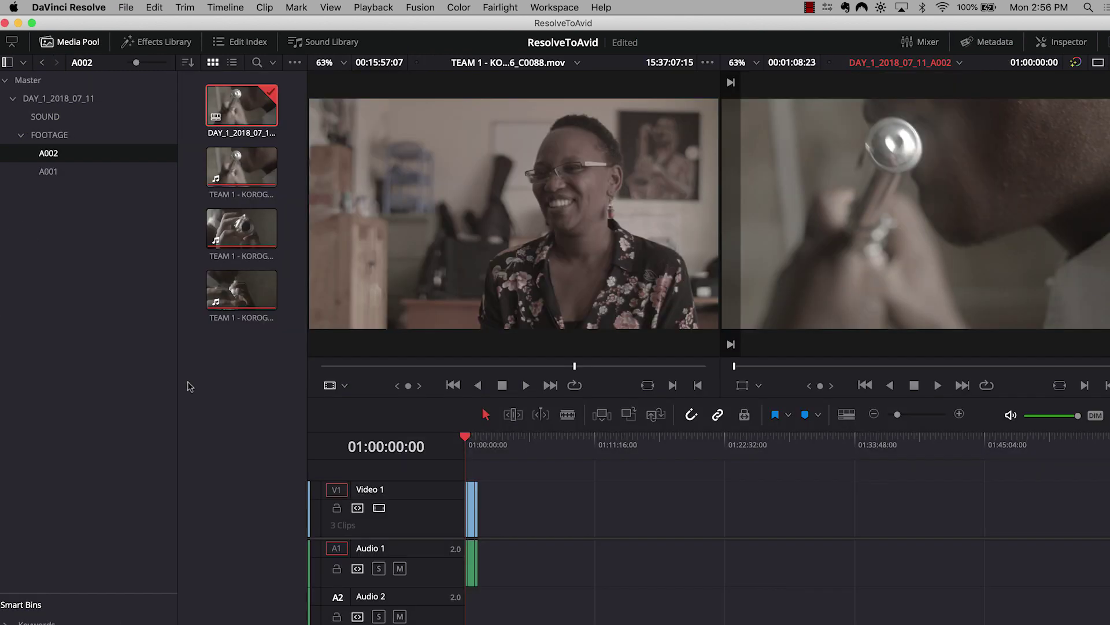
mouse_move(467, 440)
left_mouse_down()
mouse_move(479, 439)
mouse_move(466, 440)
left_mouse_up()
key("shift+6")
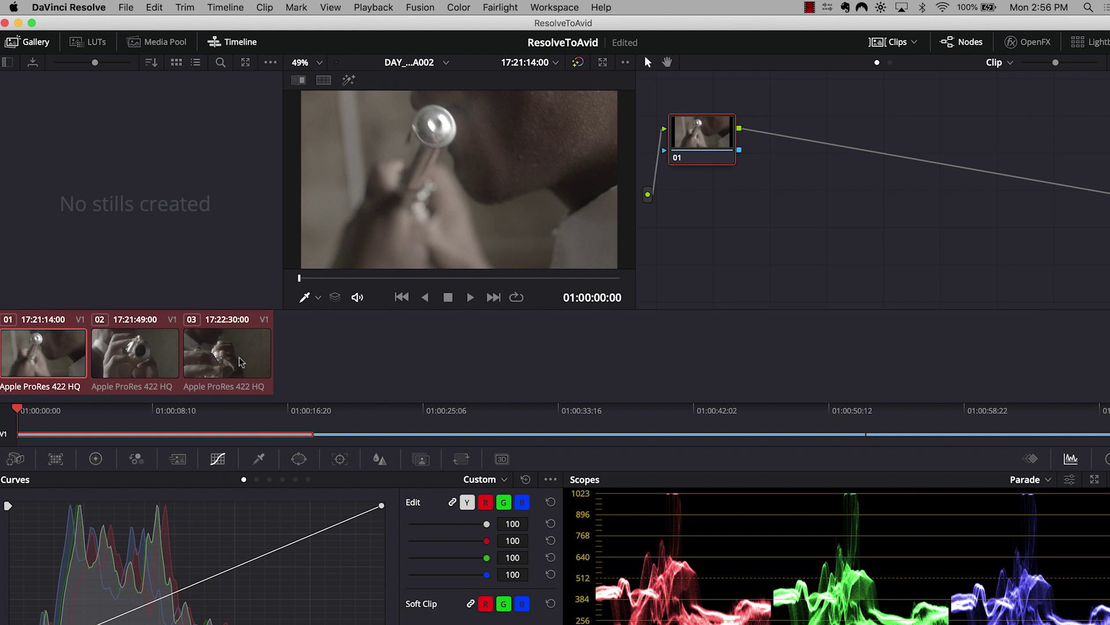
right_click(241, 362)
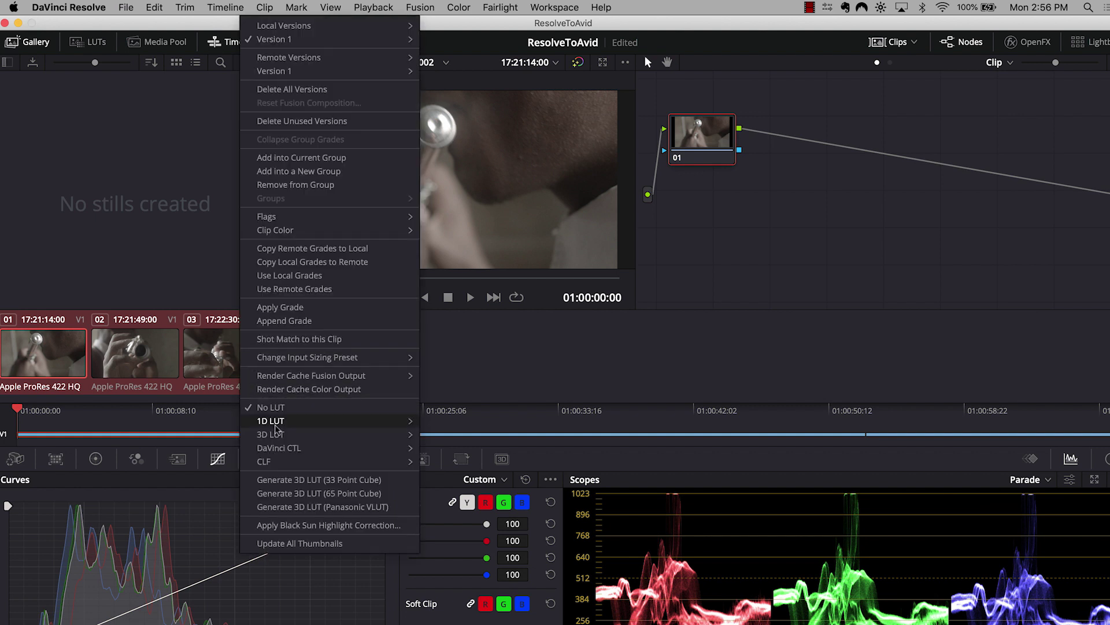
mouse_move(278, 436)
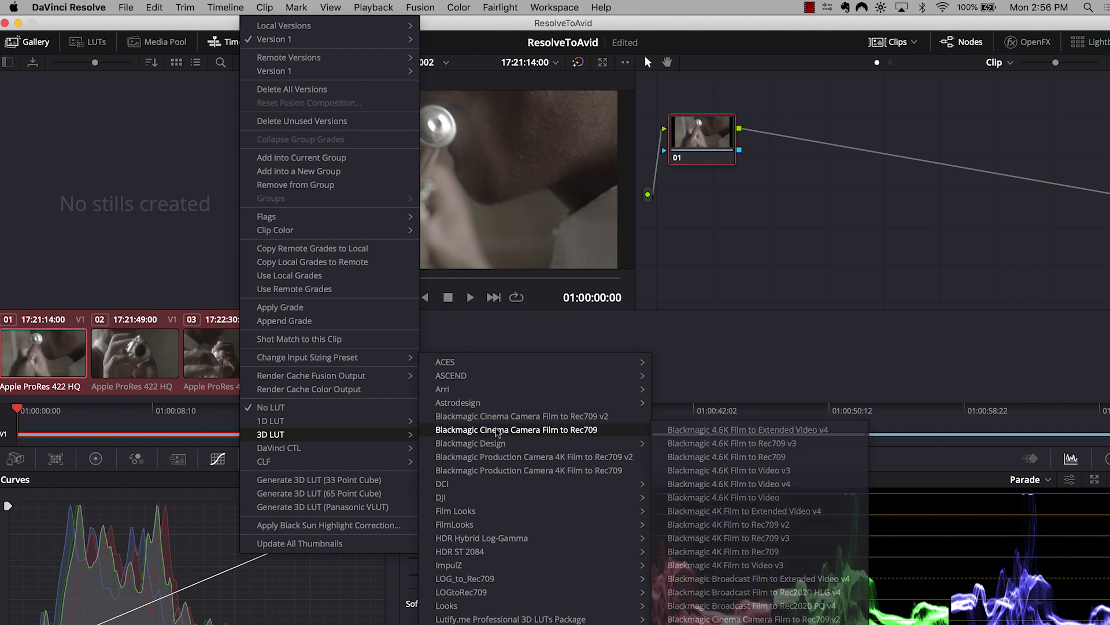
left_click(497, 431)
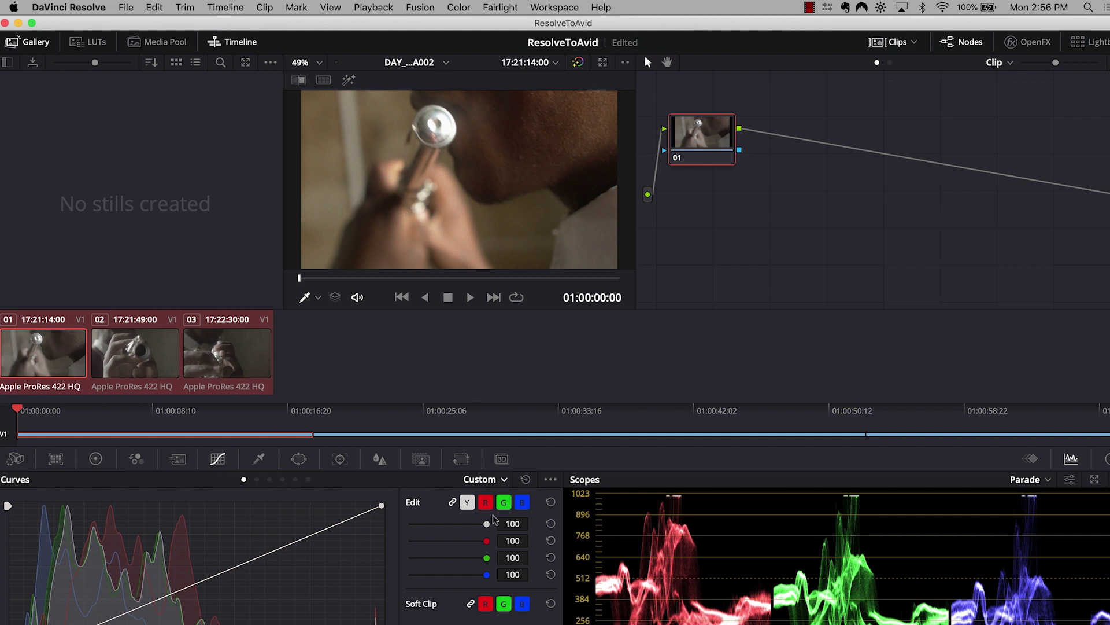
key("shift+4")
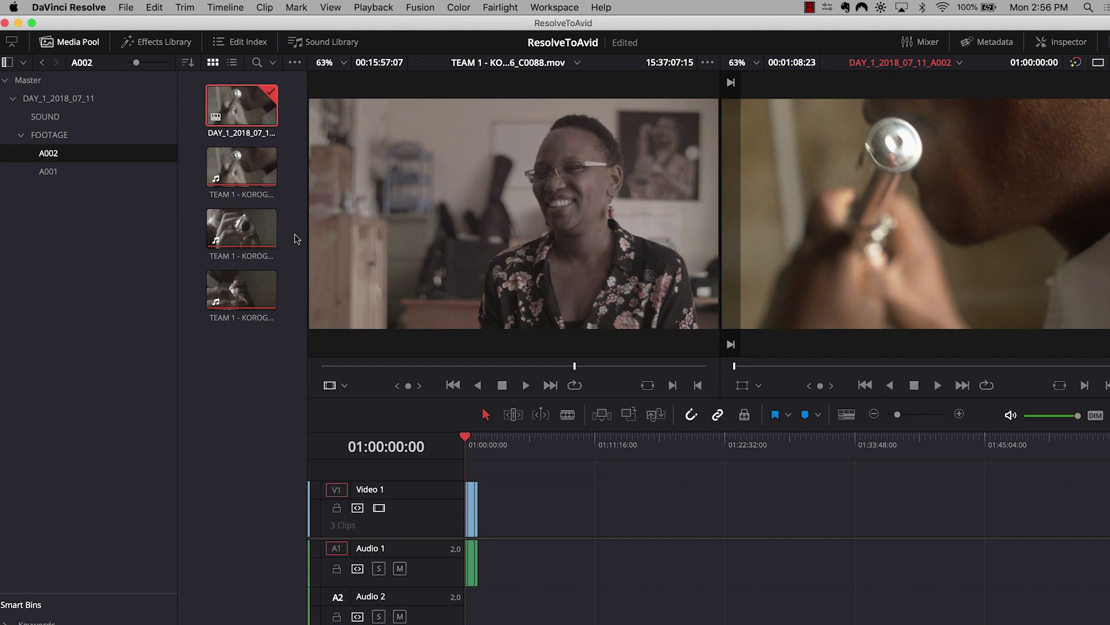
Export the A002 timeline as an ALE file into the DAY_1_2018_07_11 folder
right_click(241, 104)
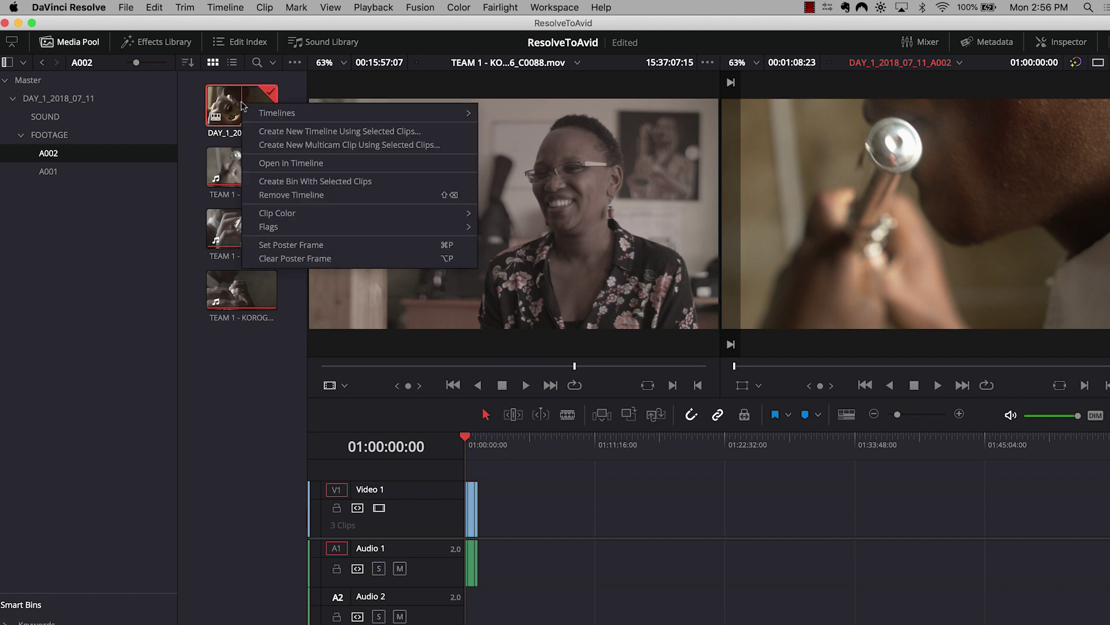
mouse_move(266, 115)
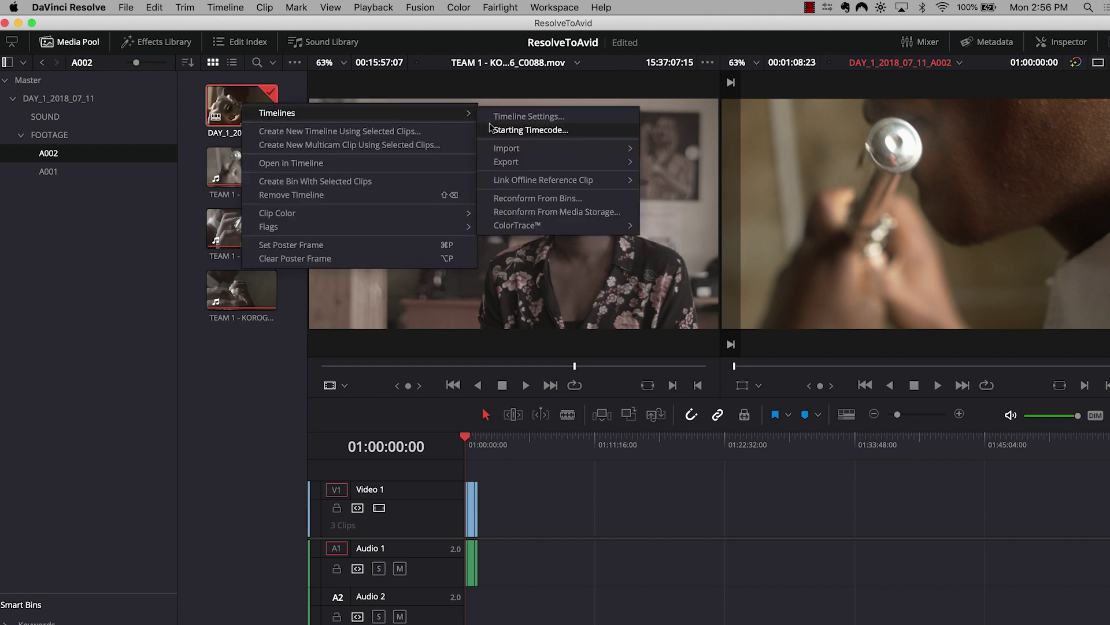
mouse_move(513, 164)
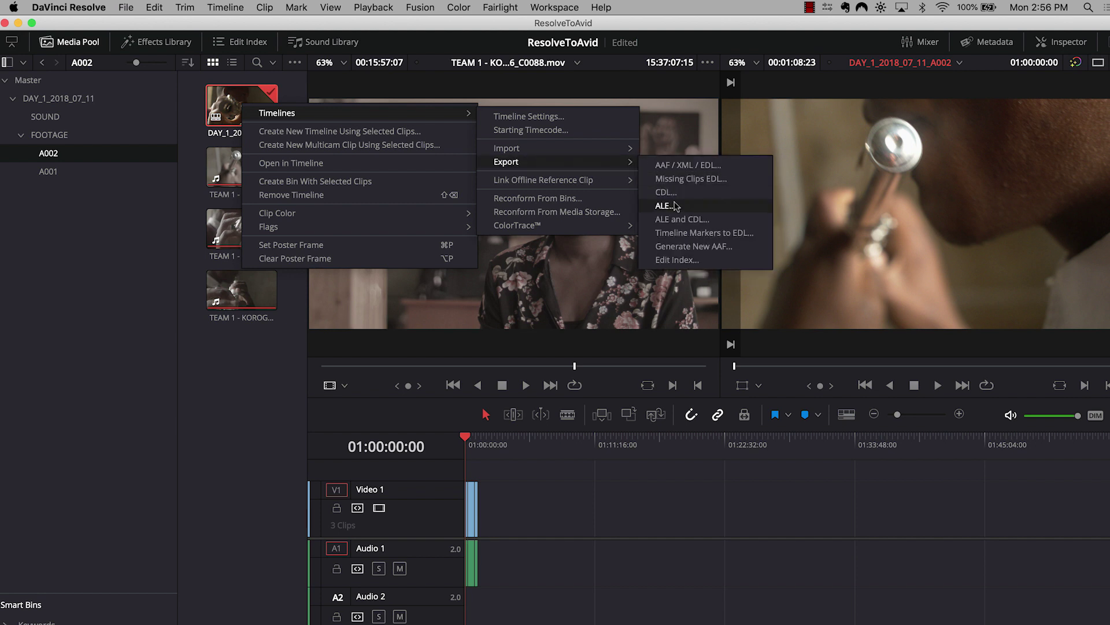
left_click(675, 205)
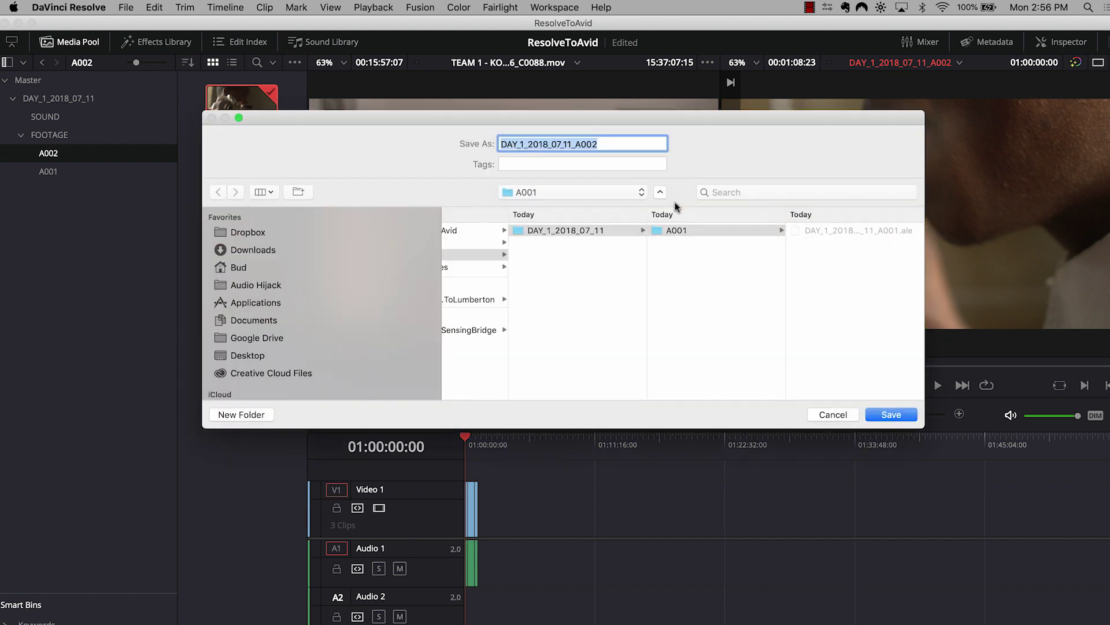
left_click(624, 234)
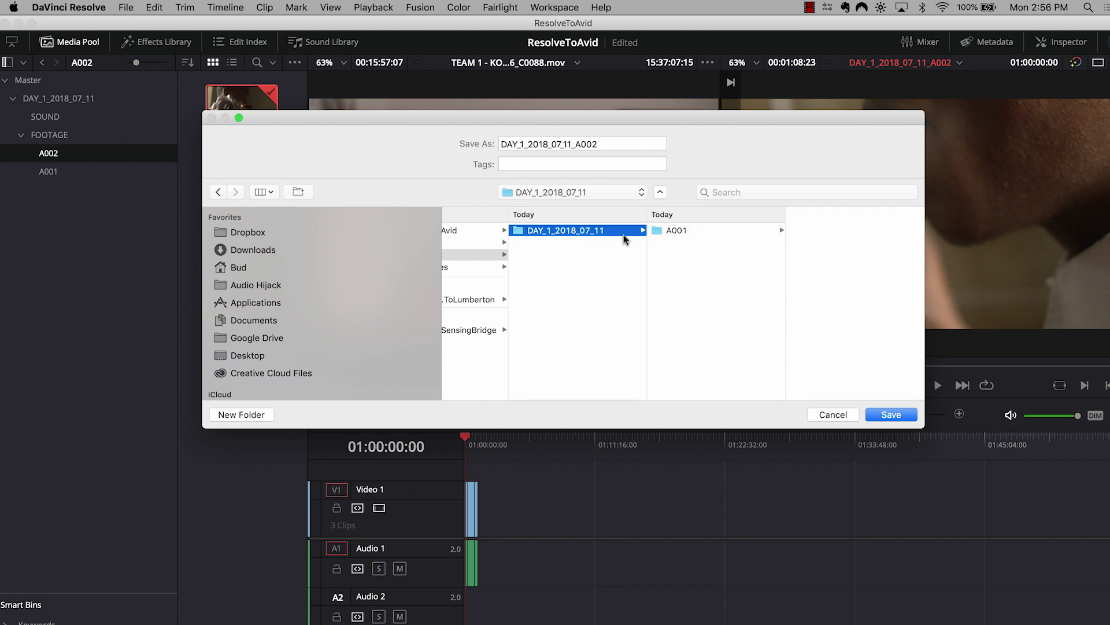
Save the ALE as DAY_1_2018_07_11_A002 inside a new A002 folder
key("super+shift+n")
type("A00")
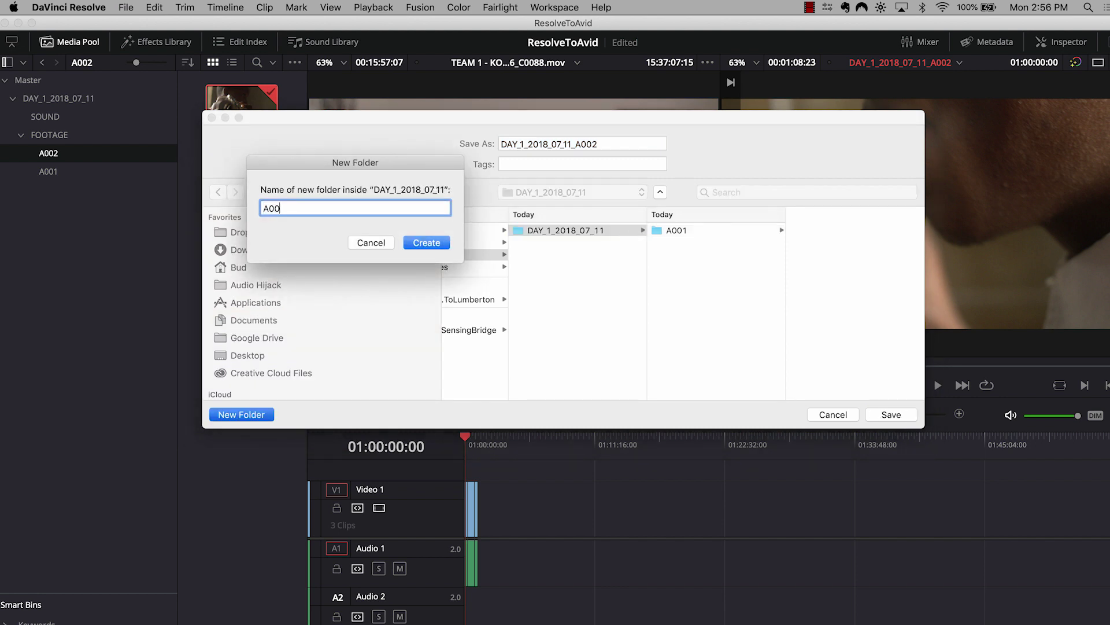
type("2")
key("Return")
key("Return")
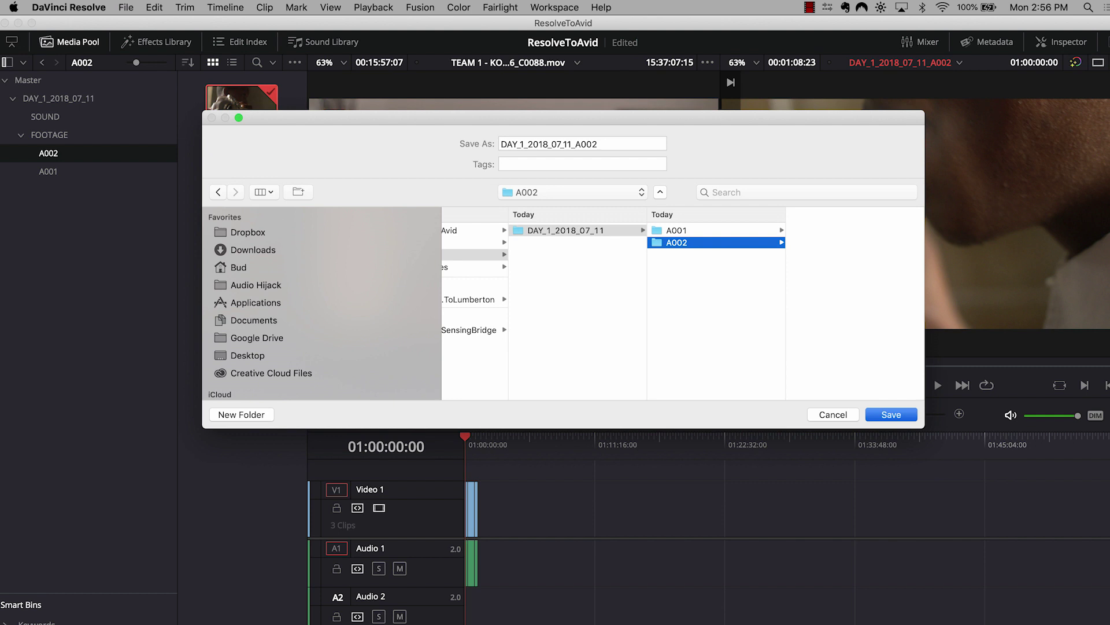
key("Return")
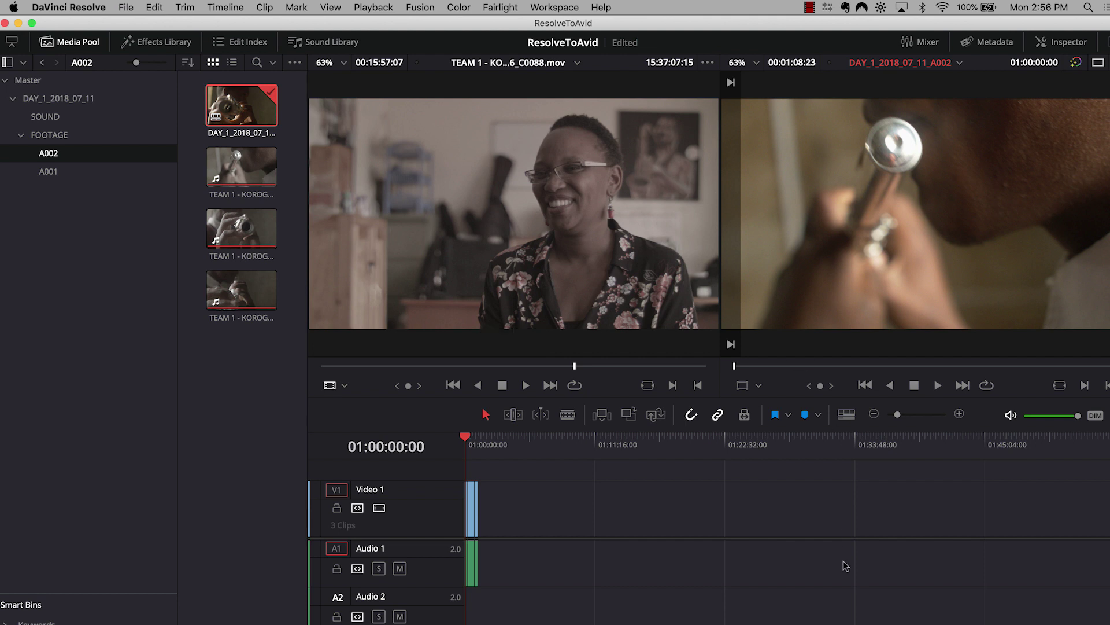
key("shift+8")
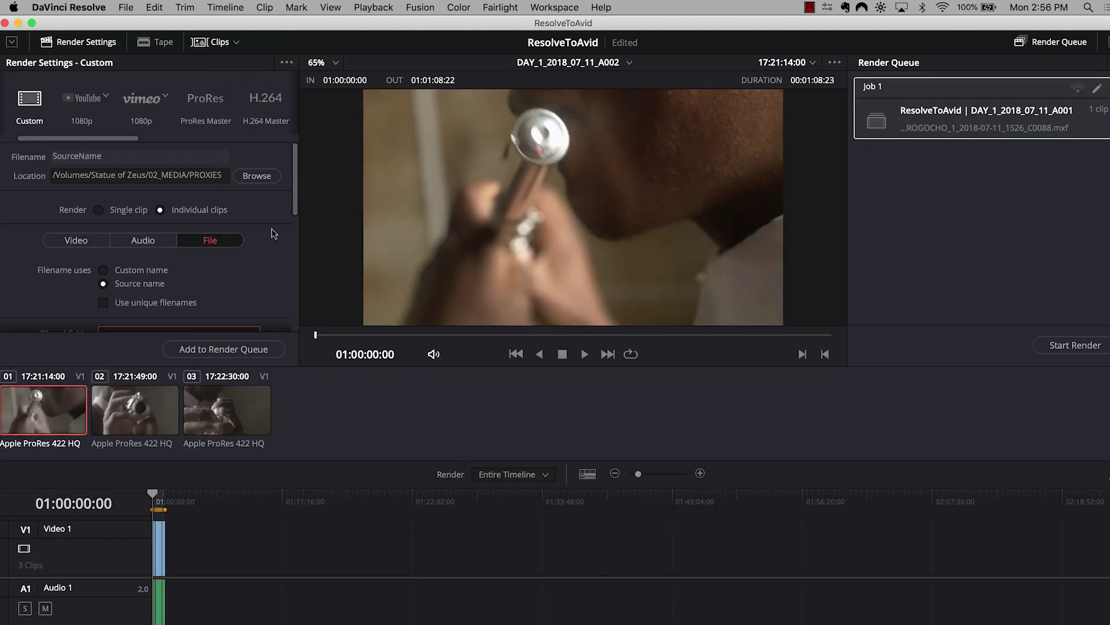
Set the render location to PROXIES and review the video, audio and file settings
left_click(258, 177)
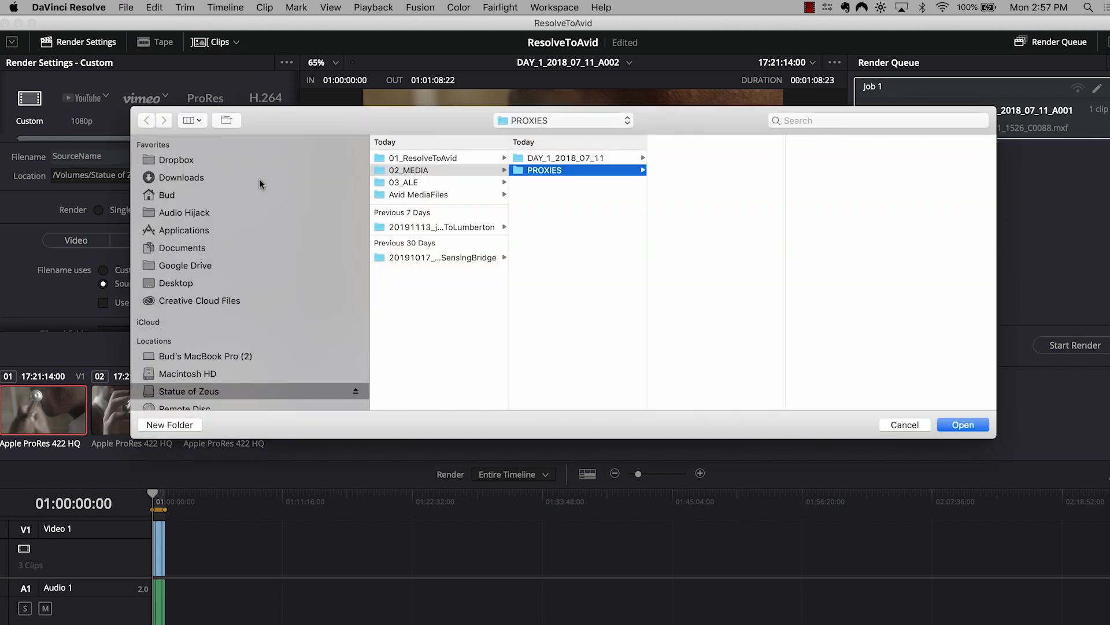
key("Return")
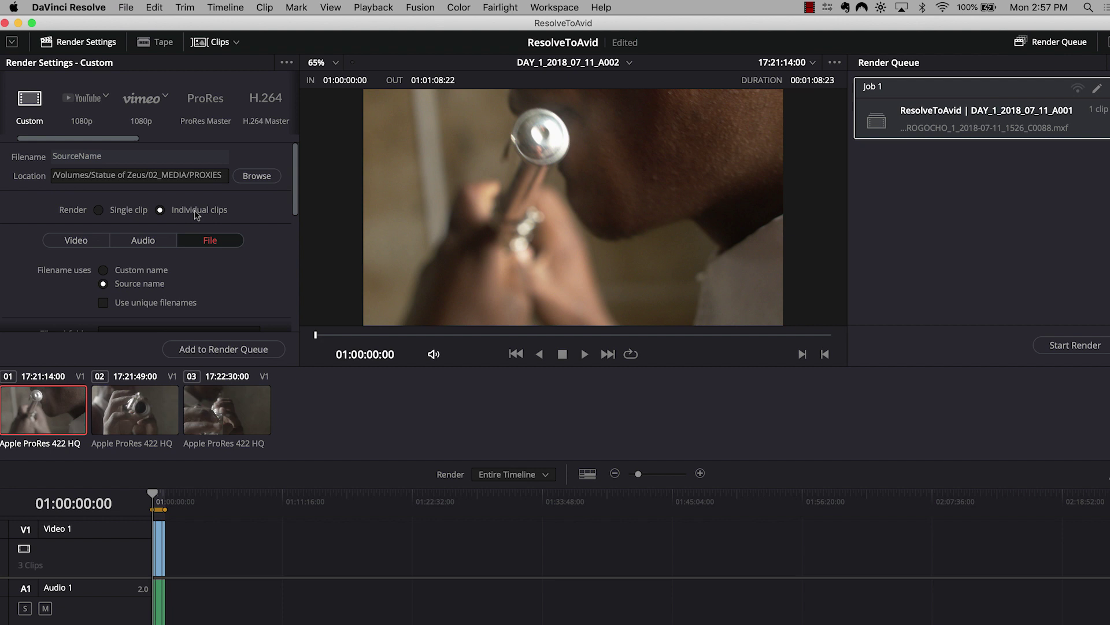
left_click(77, 240)
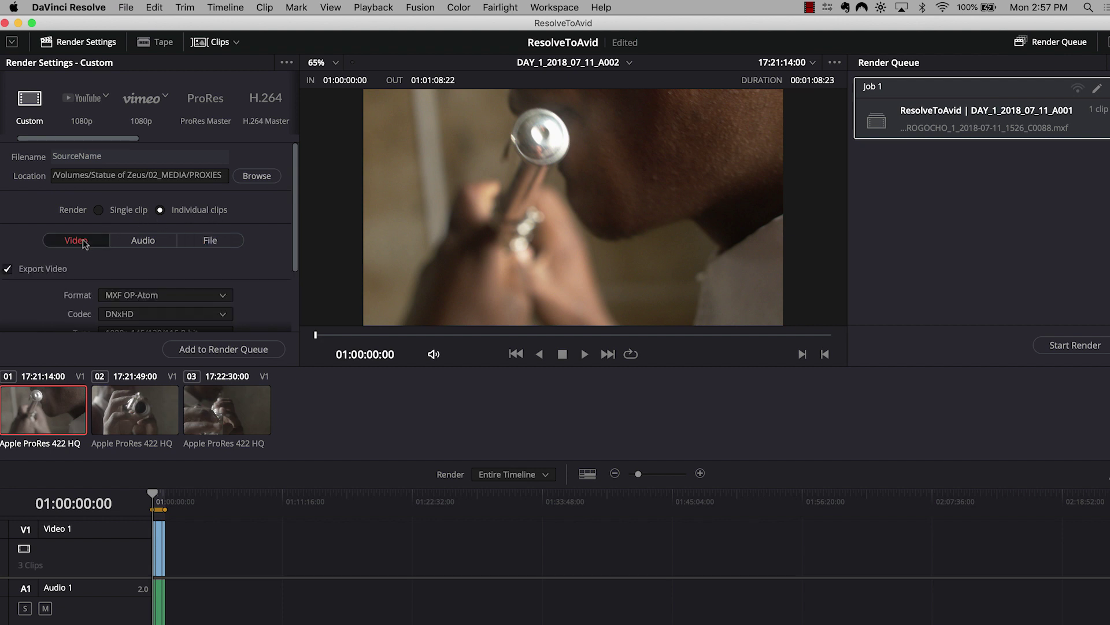
scroll(264, 295, "down", 2)
scroll(264, 296, "down", 2)
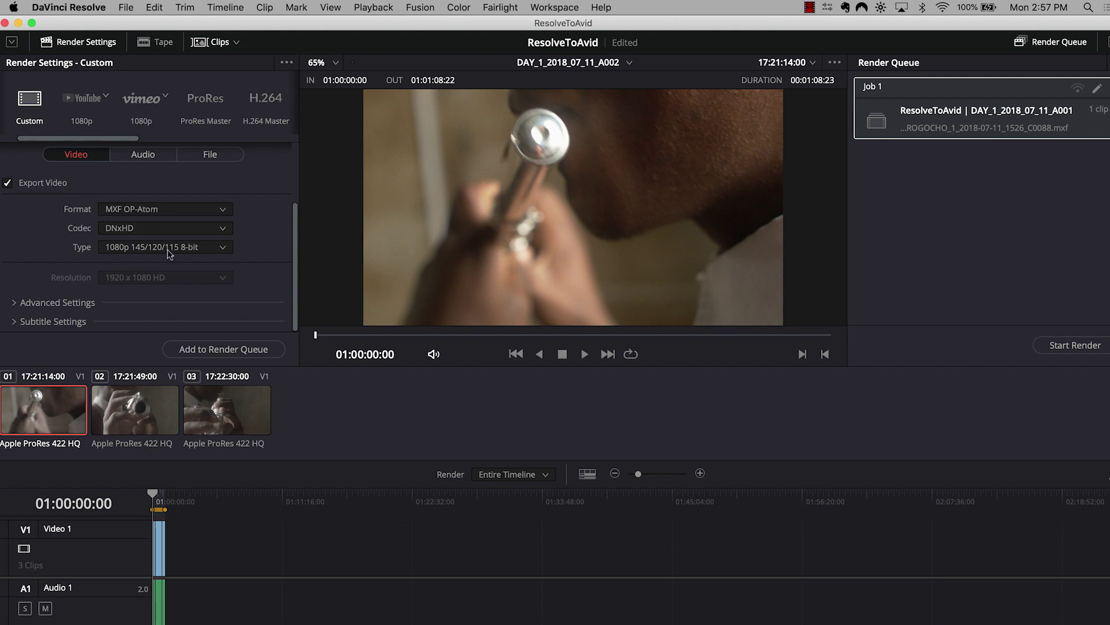
left_click(143, 155)
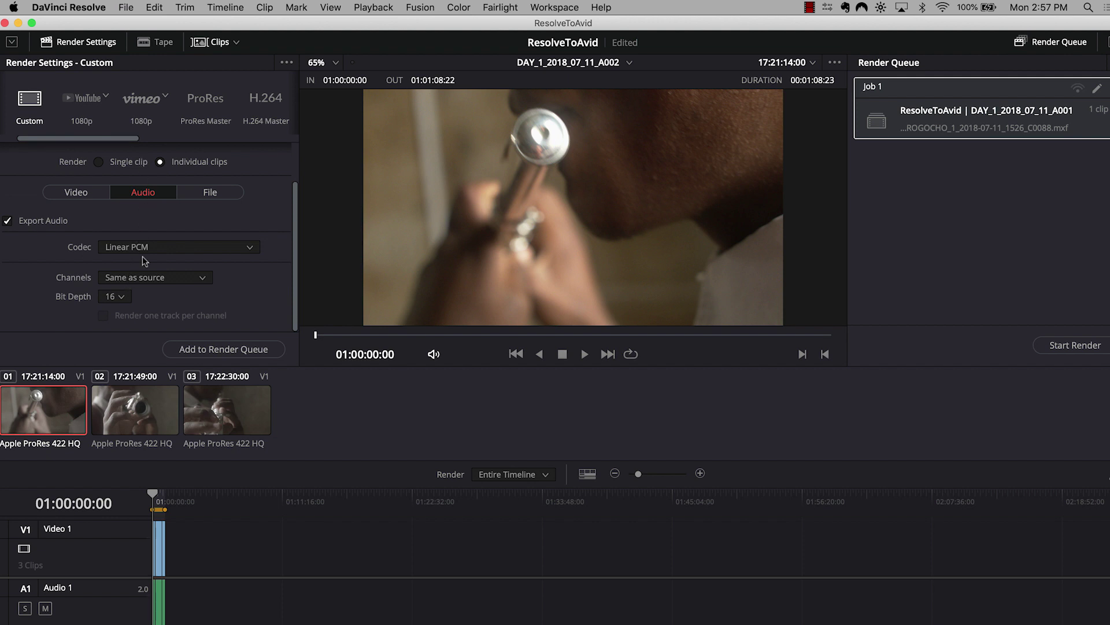
left_click(208, 195)
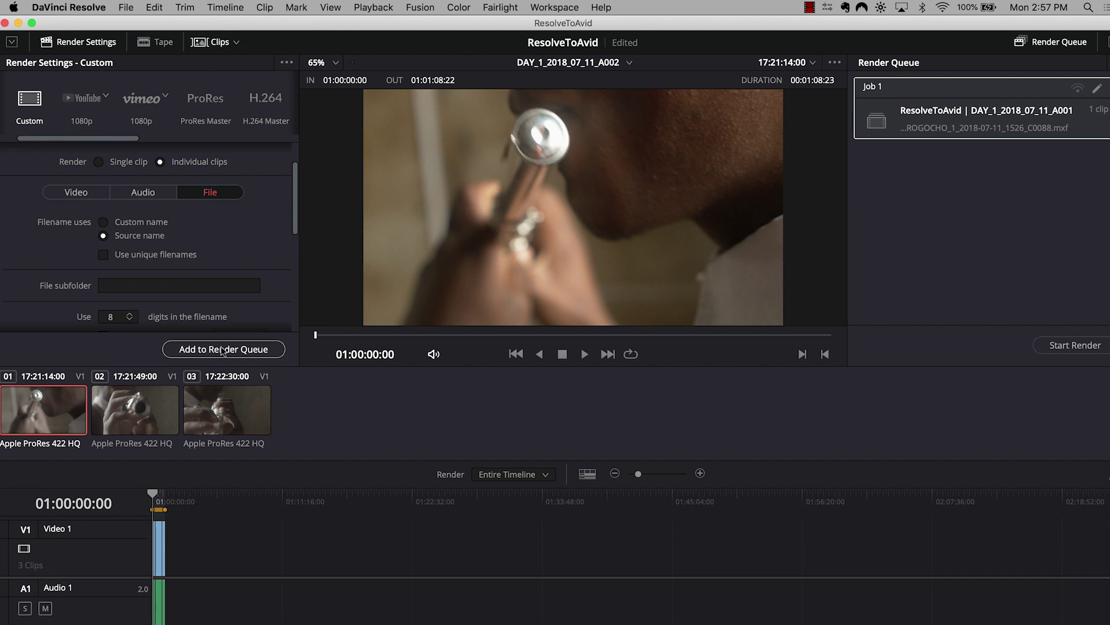
Queue the three-clip A002 job and render both Job 1 and Job 2
left_click(221, 350)
left_click(957, 97, "super")
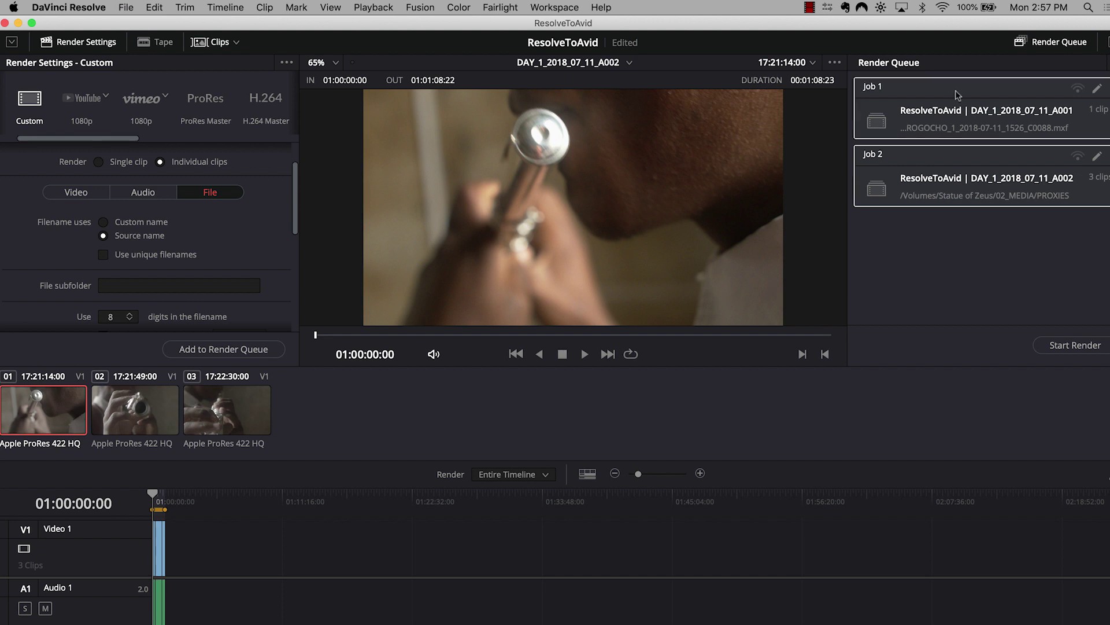
left_click(1078, 343)
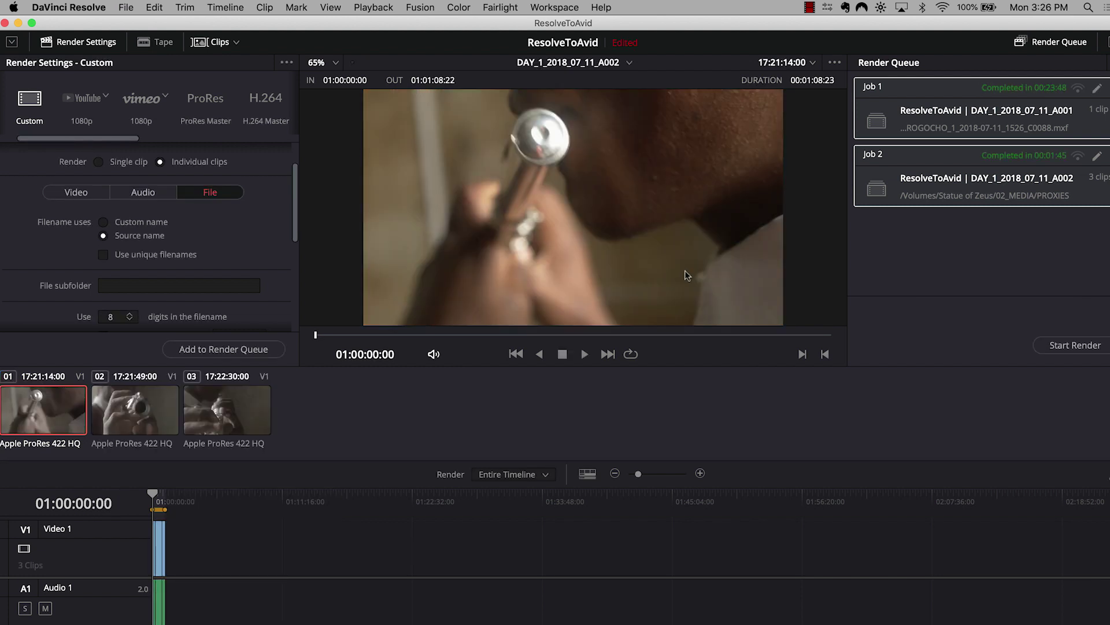
key("super+Tab")
key("super+Tab")
key("super+Tab")
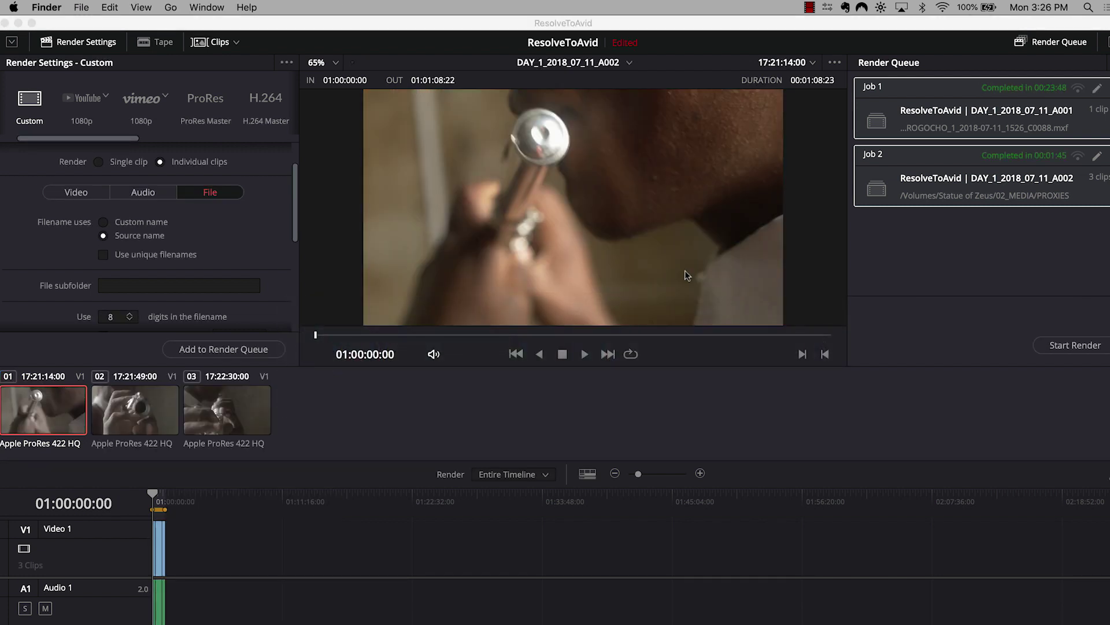
Open two Finder windows and browse one to Statue of Zeus/02_MEDIA/PROXIES
key("super+n")
key("super+n")
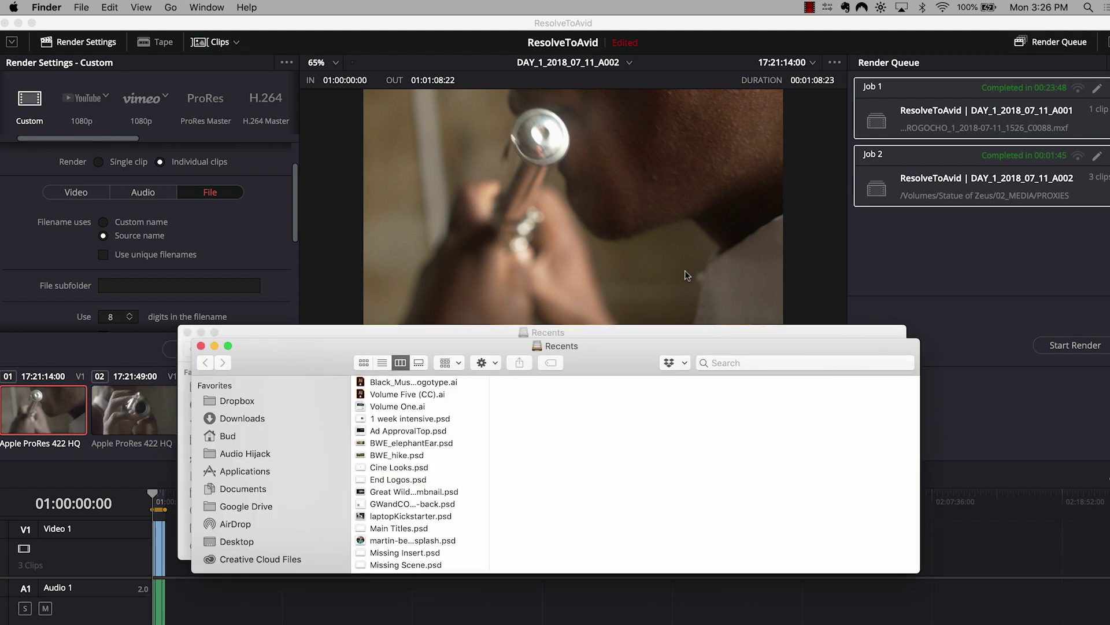
left_click_drag(626, 345, 599, 78)
scroll(255, 243, "down", 5)
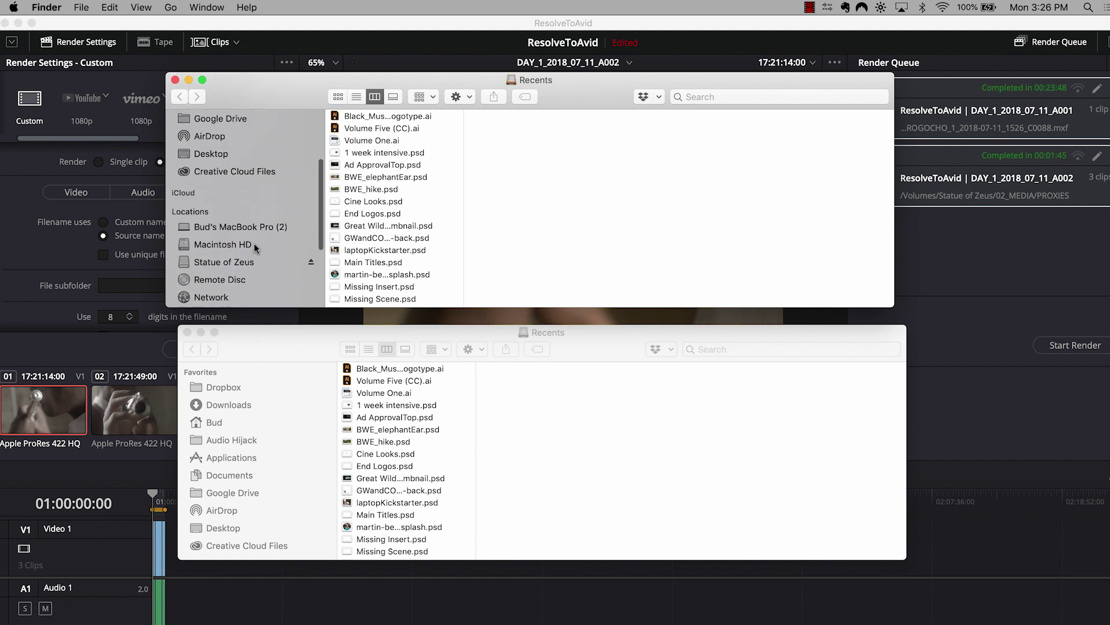
left_click(253, 238)
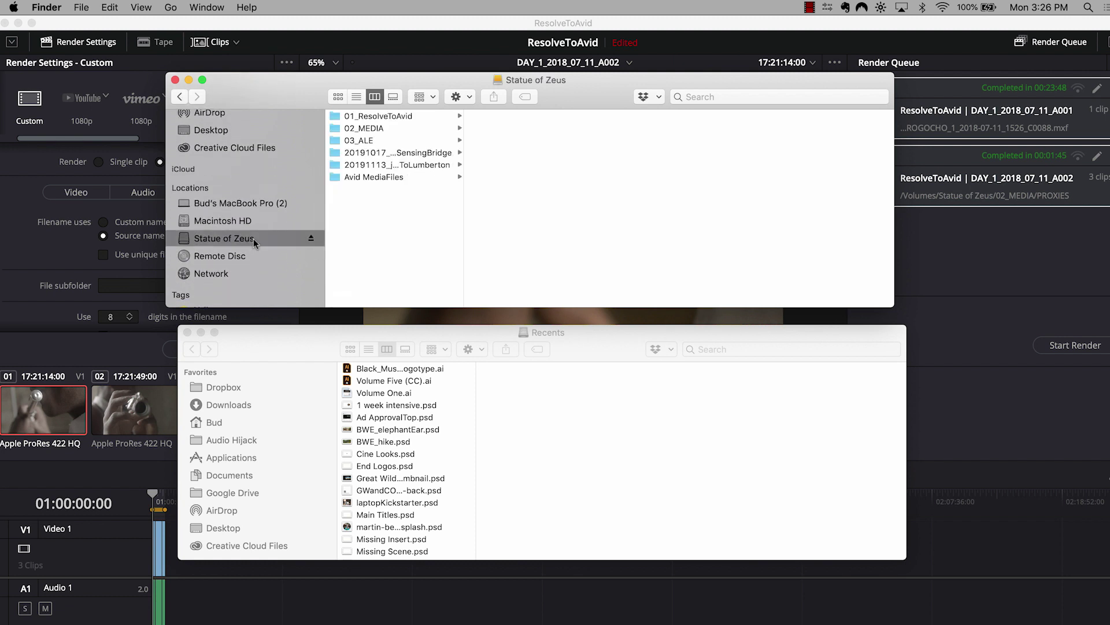
left_click(384, 128)
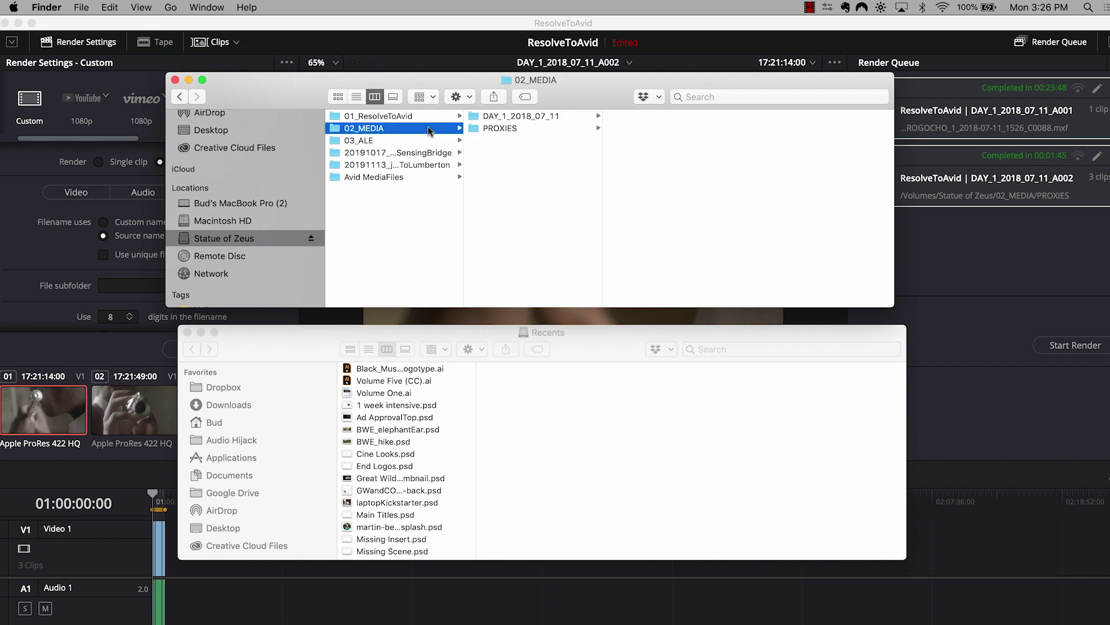
left_click(479, 128)
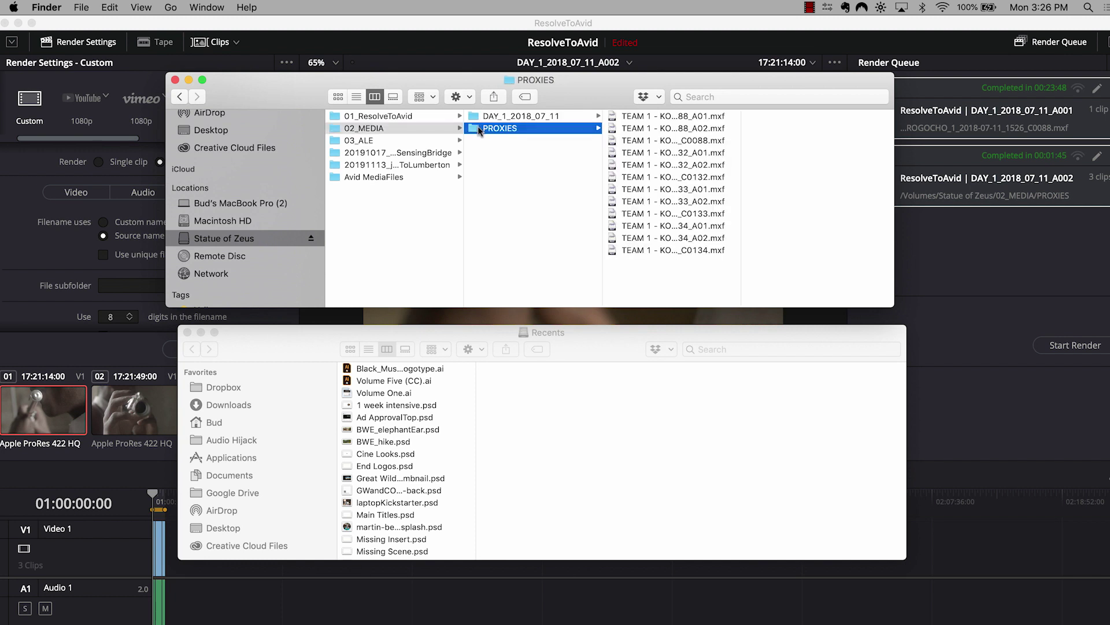
left_click_drag(740, 269, 861, 271)
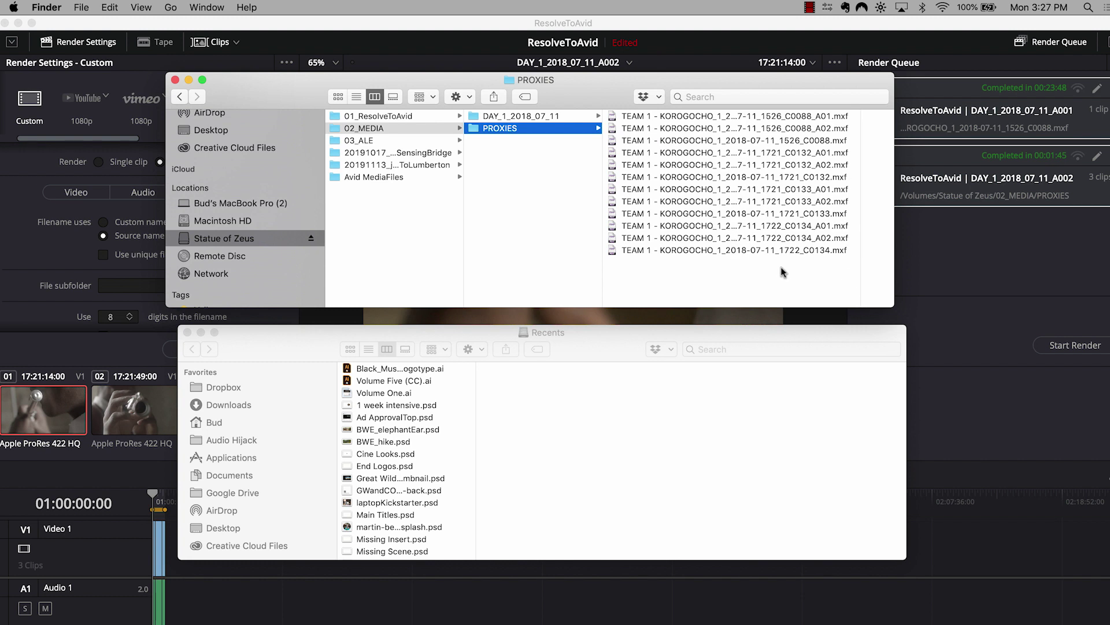
In the second window, open Avid MediaFiles/MXF/1 and paste the proxy .mxf files there
left_click(609, 331)
scroll(262, 471, "down", 5)
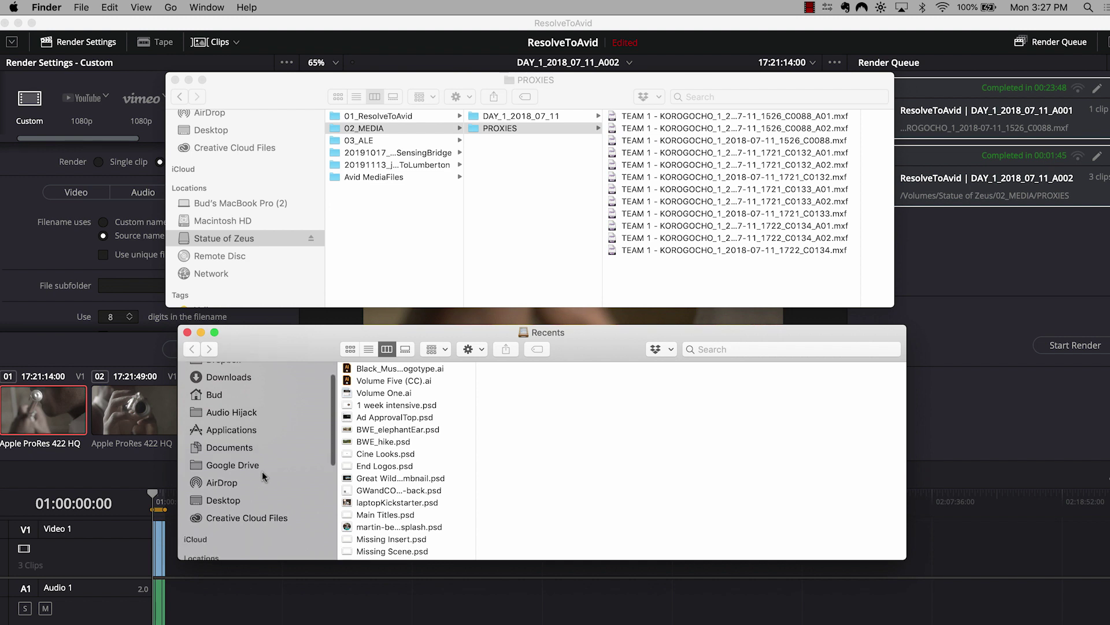
left_click(258, 425)
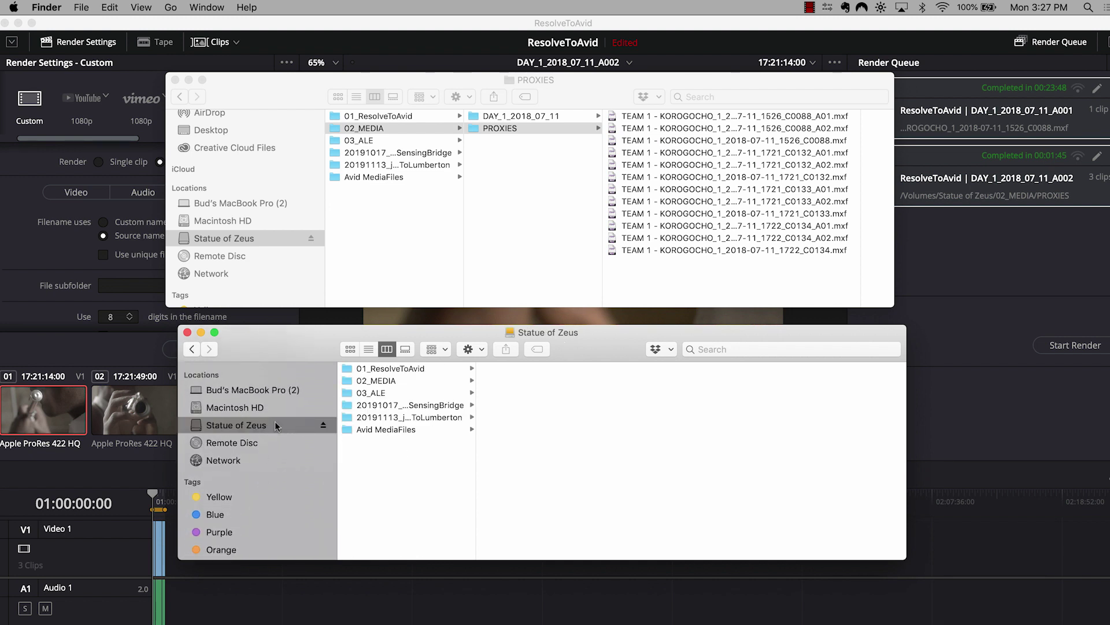
left_click(348, 431)
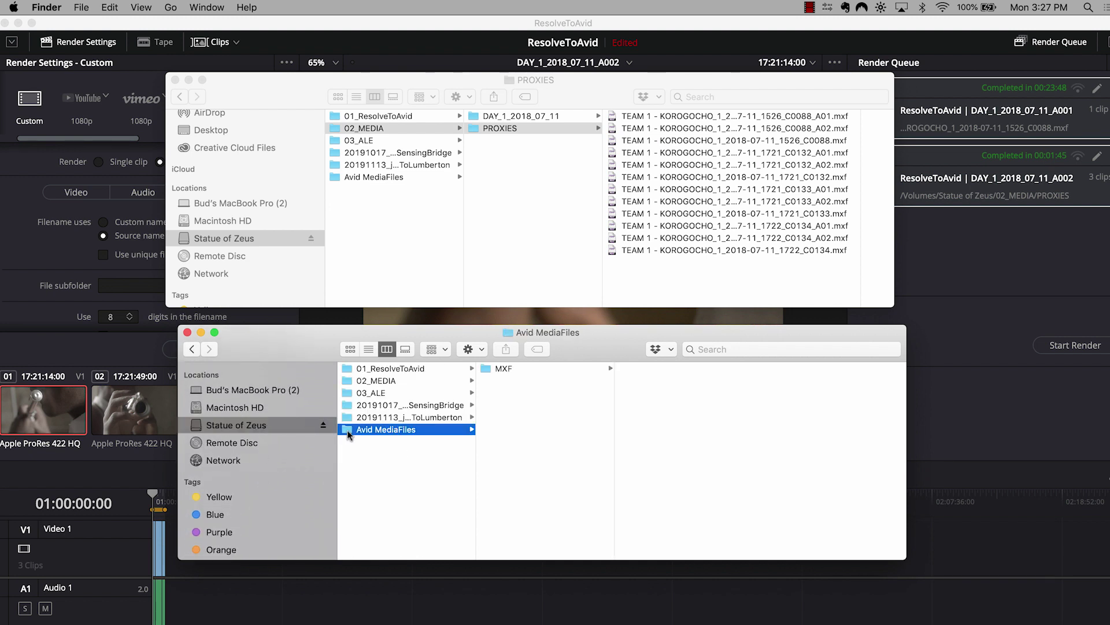
left_click(497, 370)
left_click(625, 370)
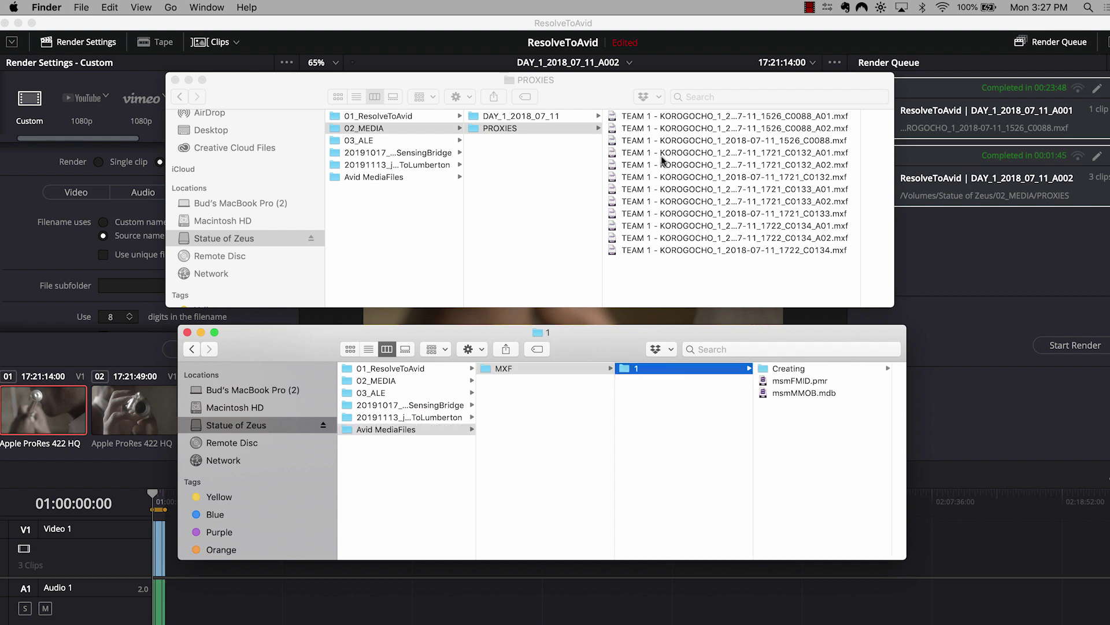
key("super+v")
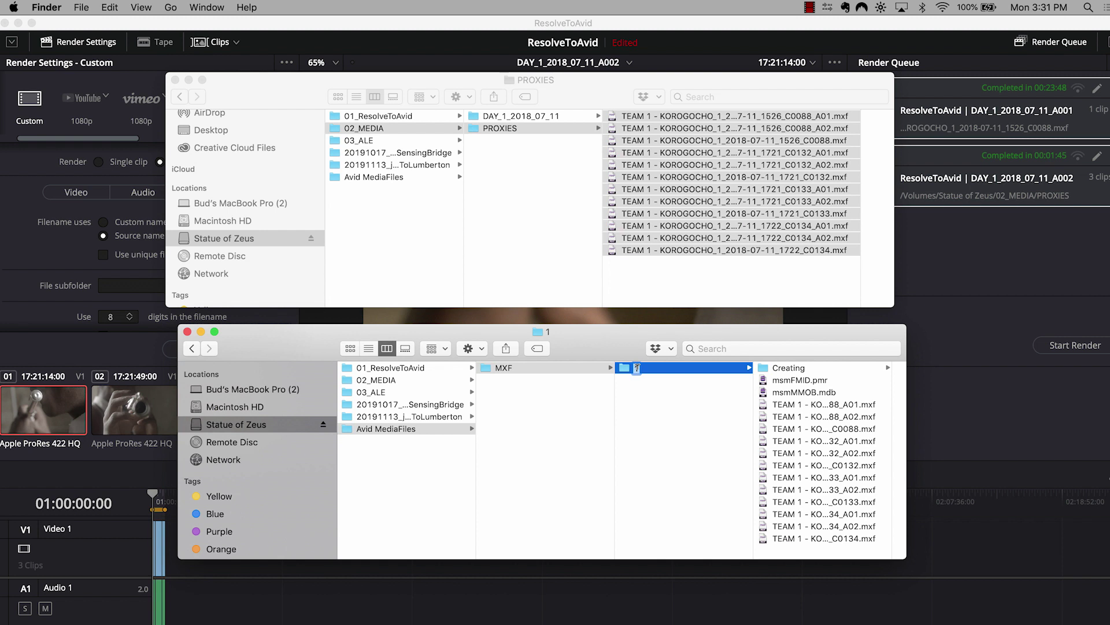
Rename folder 1 to 20180711, trash msmFMID.pmr and msmMMOB.mdb, and empty the Trash
type("20180711")
key("Return")
left_click(764, 381)
left_click(620, 394, "shift")
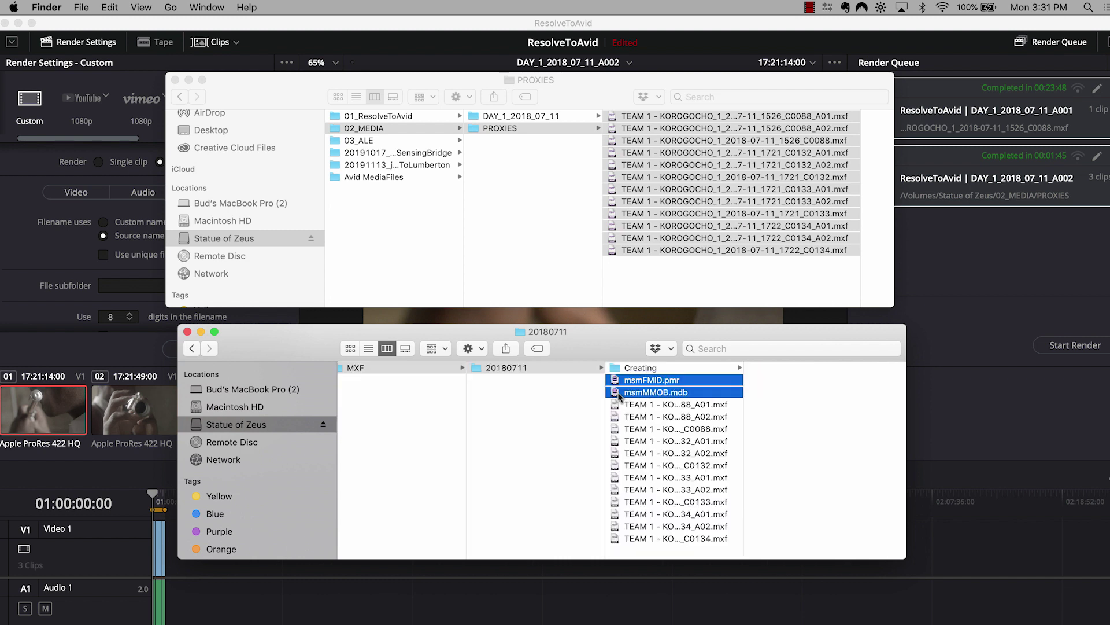
right_click(613, 394)
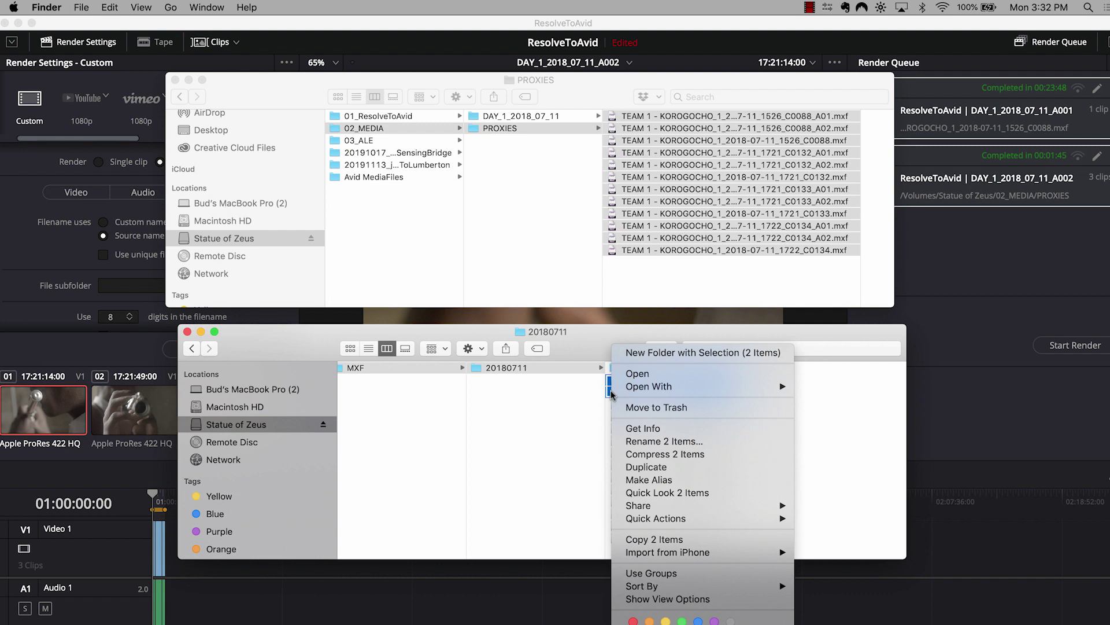
left_click(638, 412)
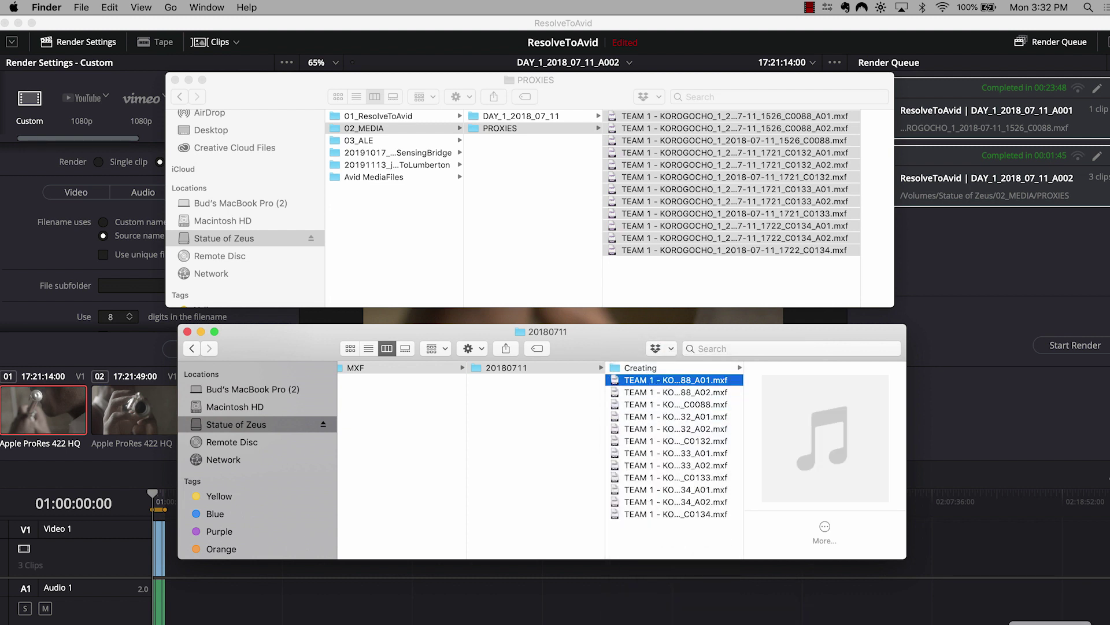
key("super+shift+BackSpace")
key("Return")
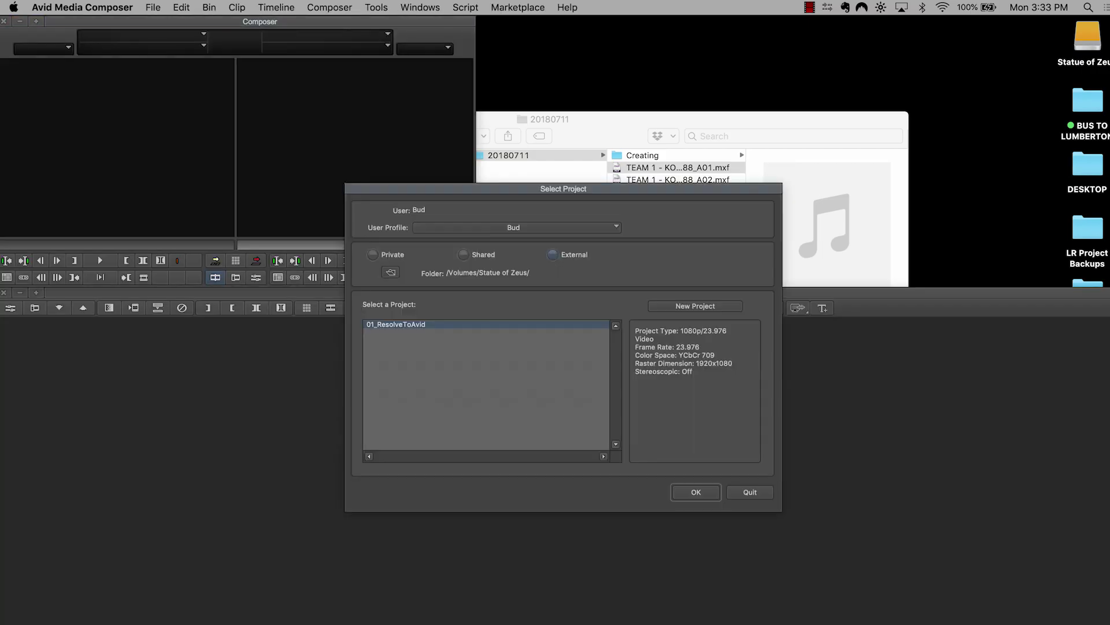
Open project 01_ResolveToAvid and enlarge its ALL_MEDIA bin window
left_click(684, 492)
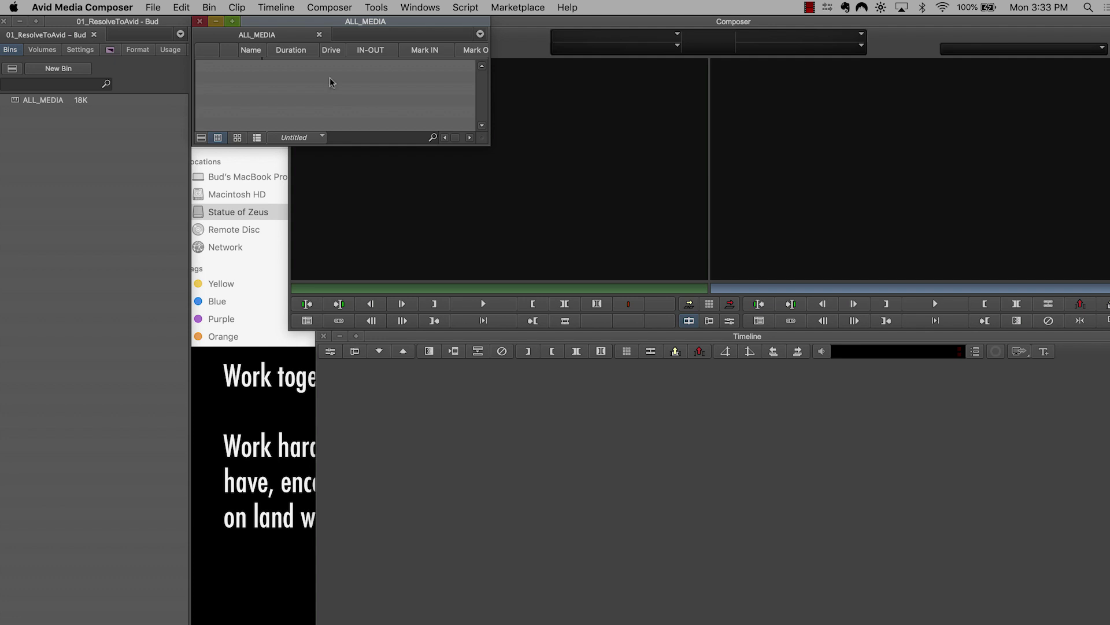
left_click_drag(484, 142, 687, 279)
Import msmMMOB.mdb from Avid MediaFiles/MXF/20180711 into the ALL_MEDIA bin
right_click(327, 112)
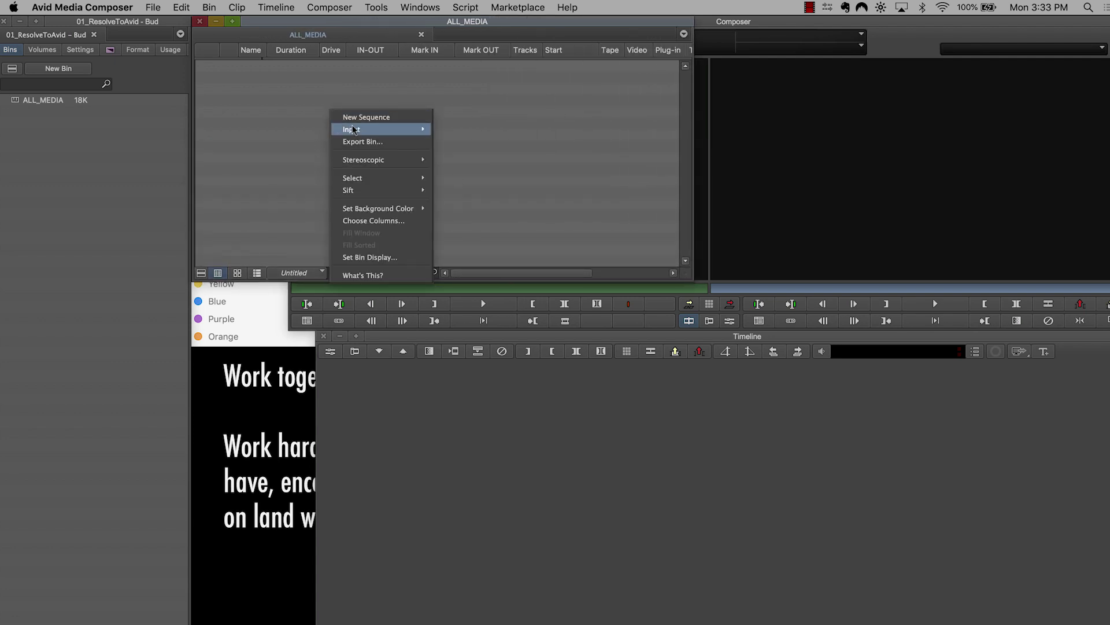
mouse_move(399, 130)
left_click(456, 143)
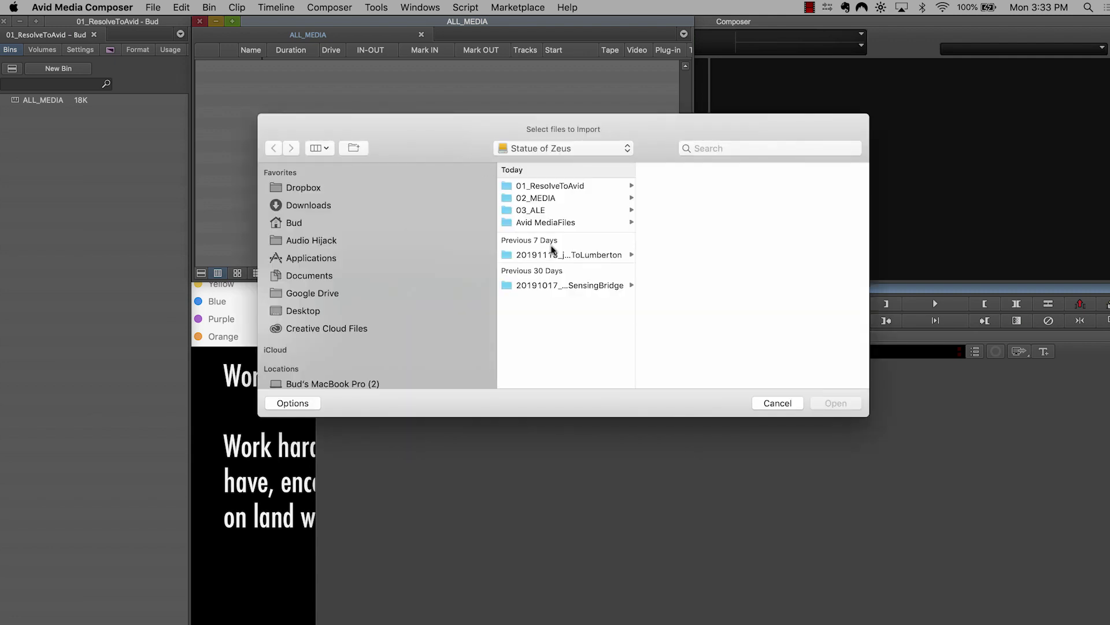
left_click(549, 223)
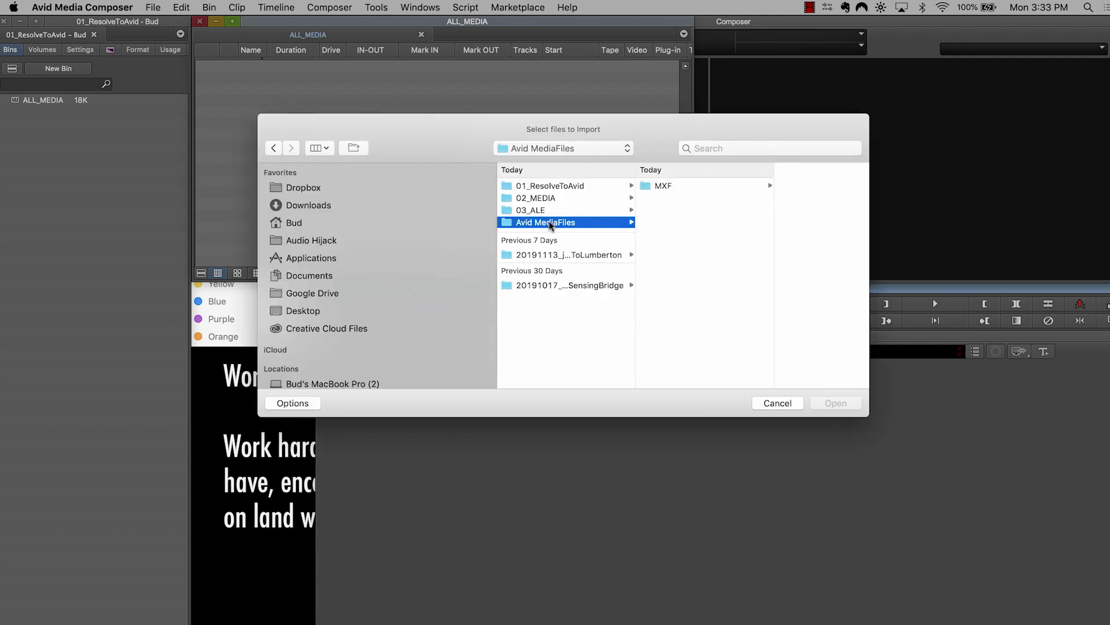
key("Right")
key("Right")
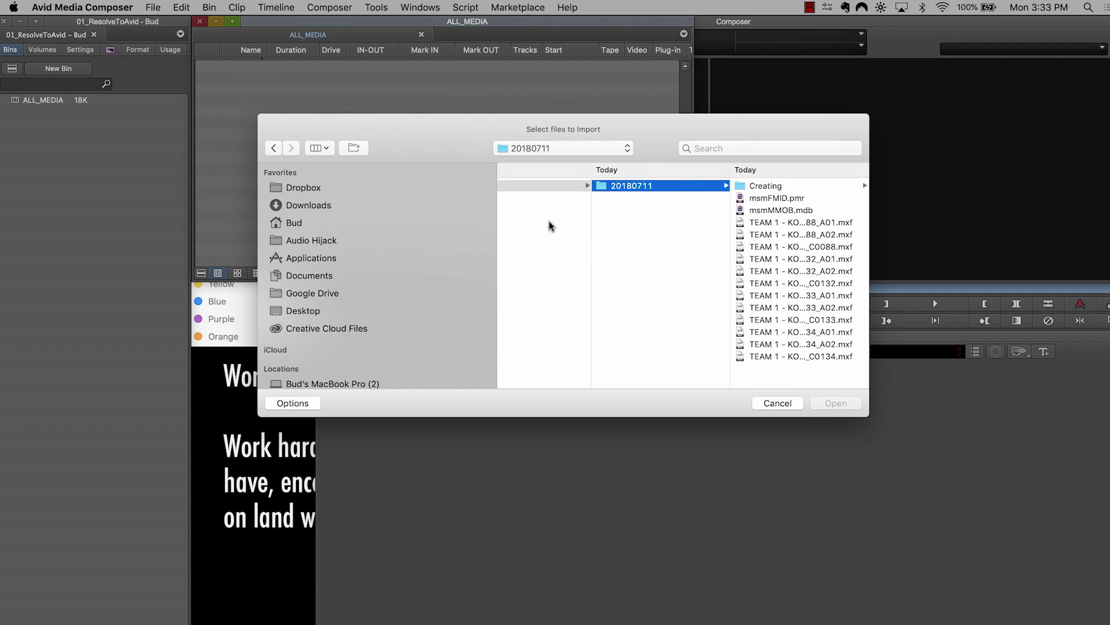
left_click(776, 210)
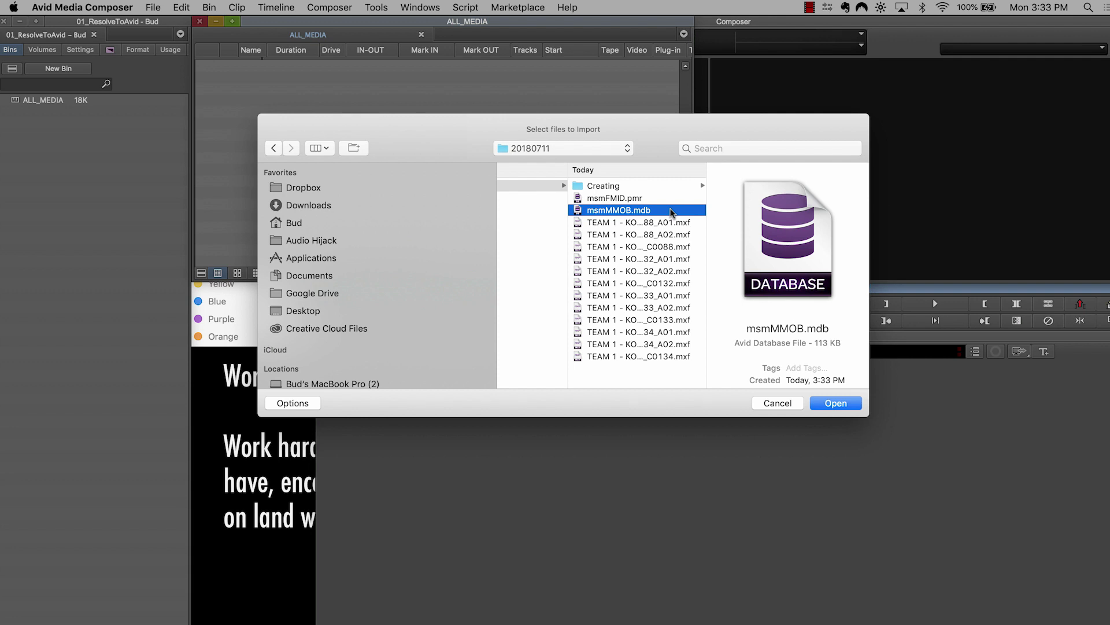
left_click(831, 405)
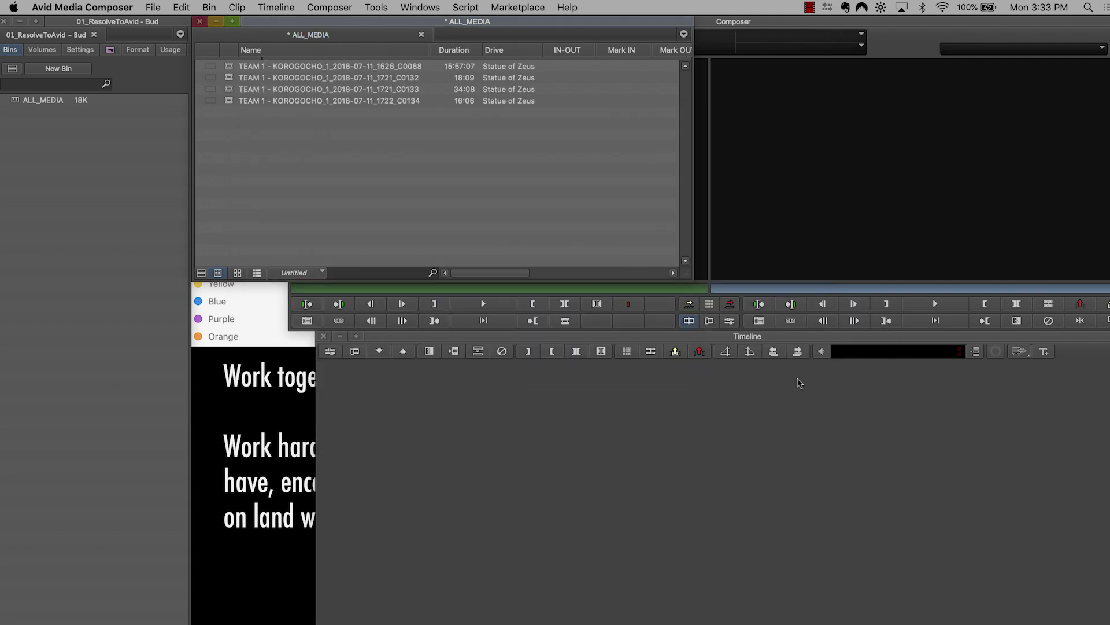
Load clip C0088 in the Source monitor and play briefly from around 15:28:50
left_click_drag(528, 23, 537, 401)
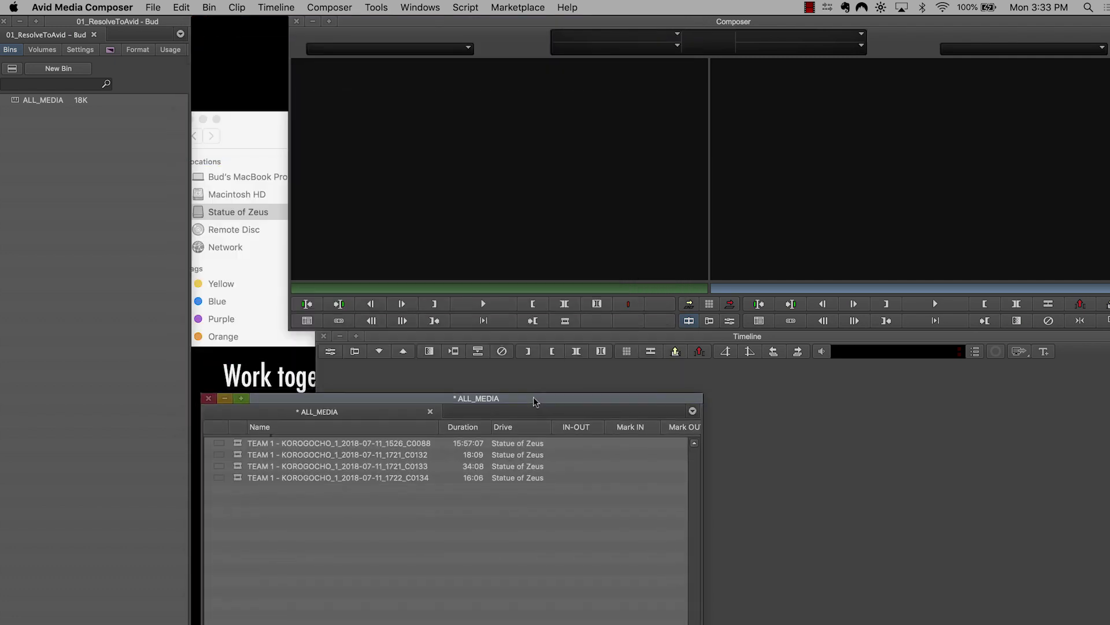
double_click(239, 445)
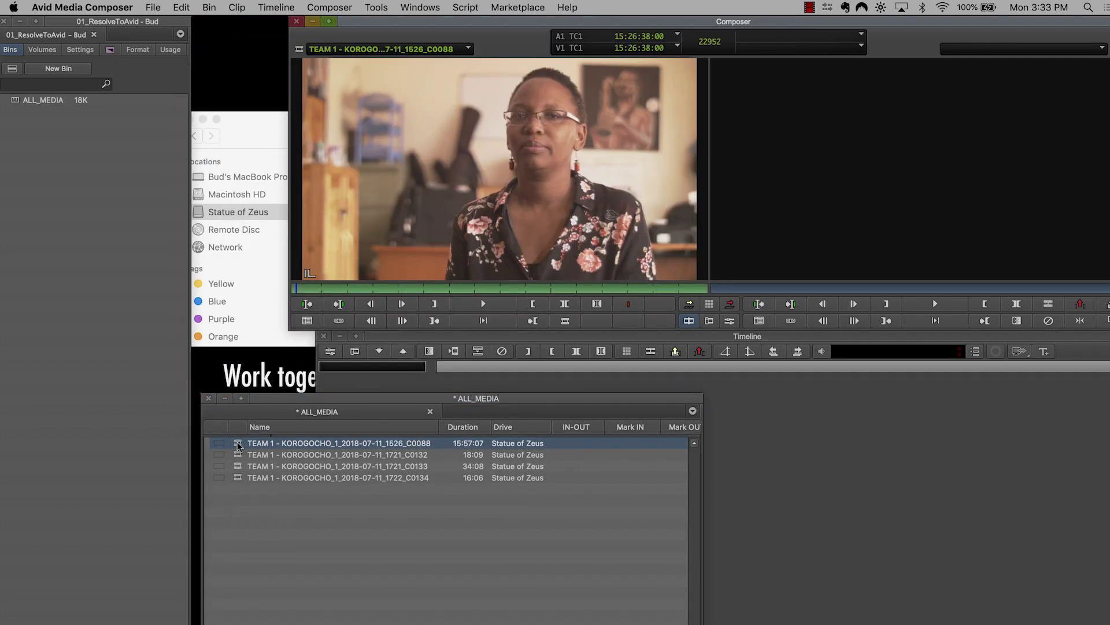
left_click(353, 288)
key("space")
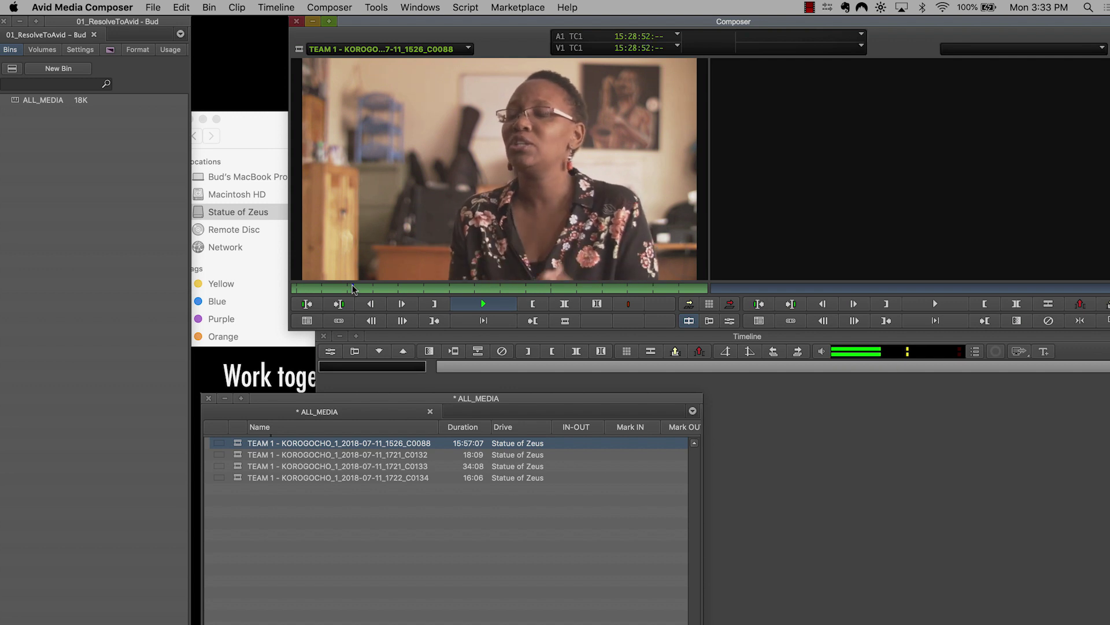
key("space")
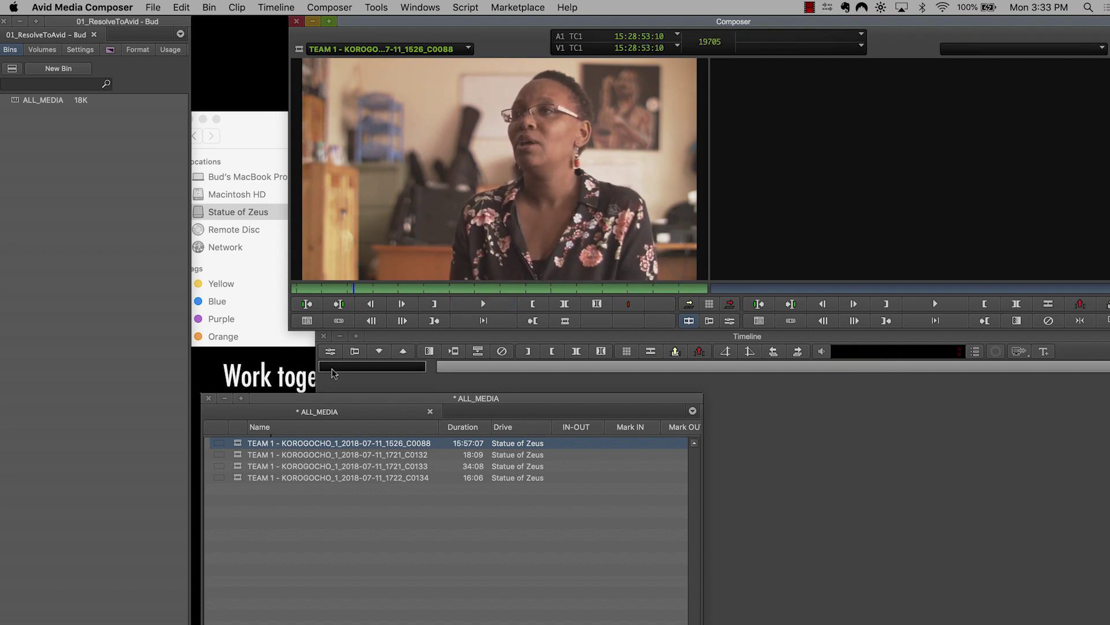